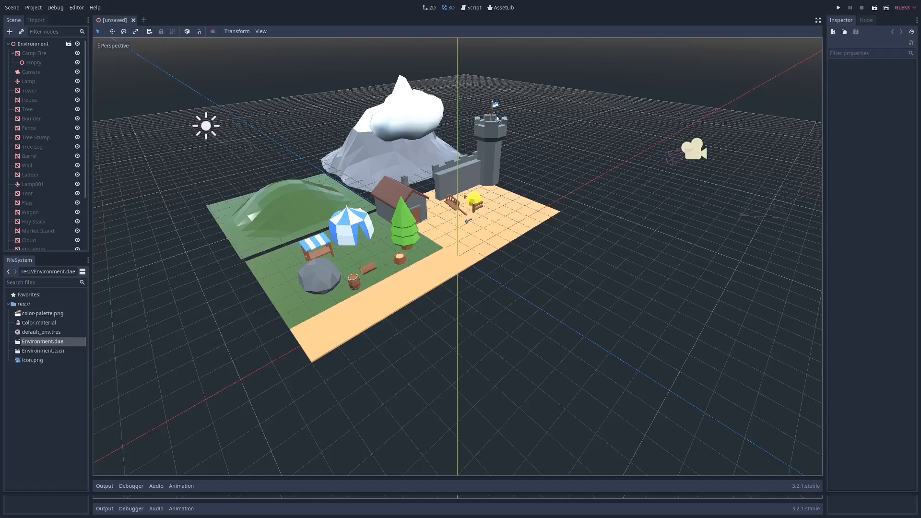
- Select the directional light Lamp001 above the grass hill
{"action": "left_click", "coordinate": [206, 131]}
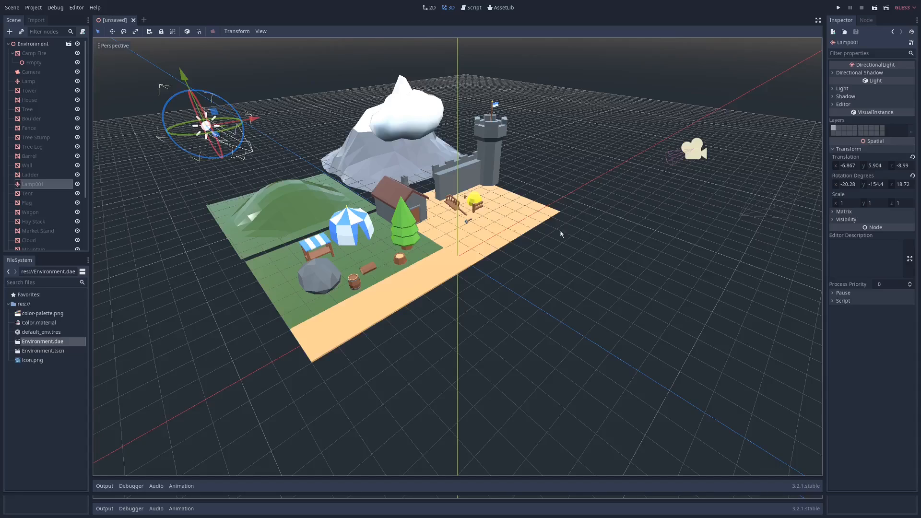
{"action": "left_click", "coordinate": [9, 32]}
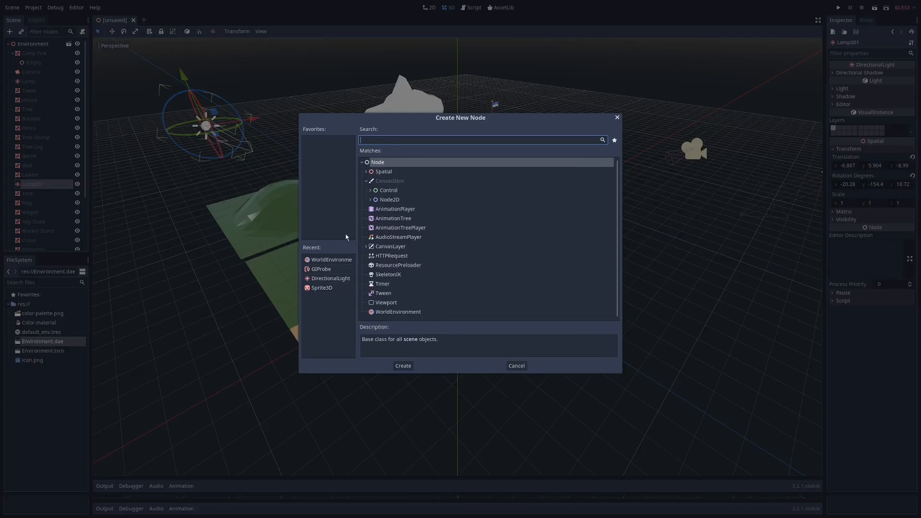
{"action": "left_click", "coordinate": [331, 278]}
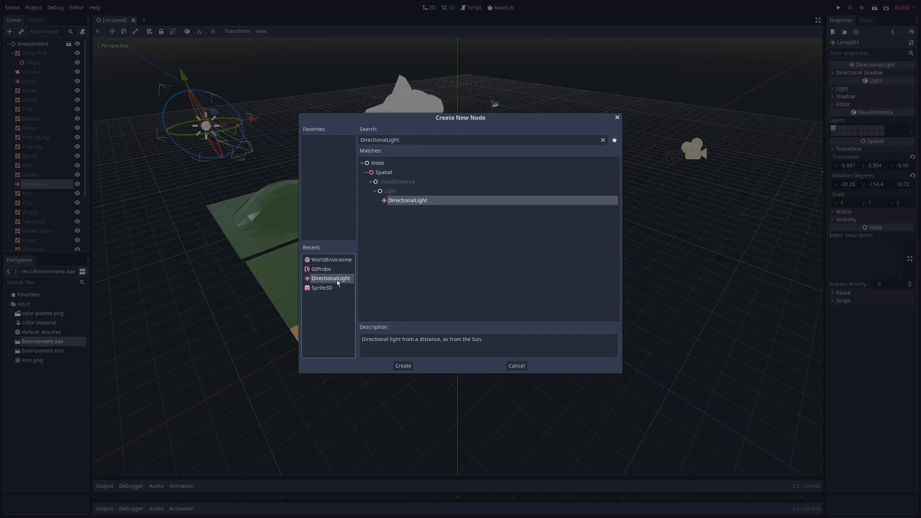
{"action": "left_click", "coordinate": [517, 365]}
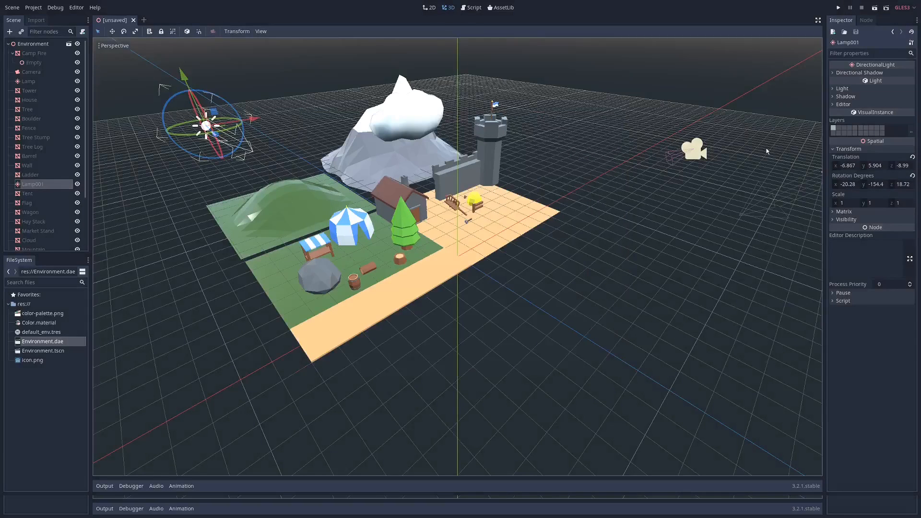
- Enable shadows for the directional light Lamp001
{"action": "left_click", "coordinate": [846, 97]}
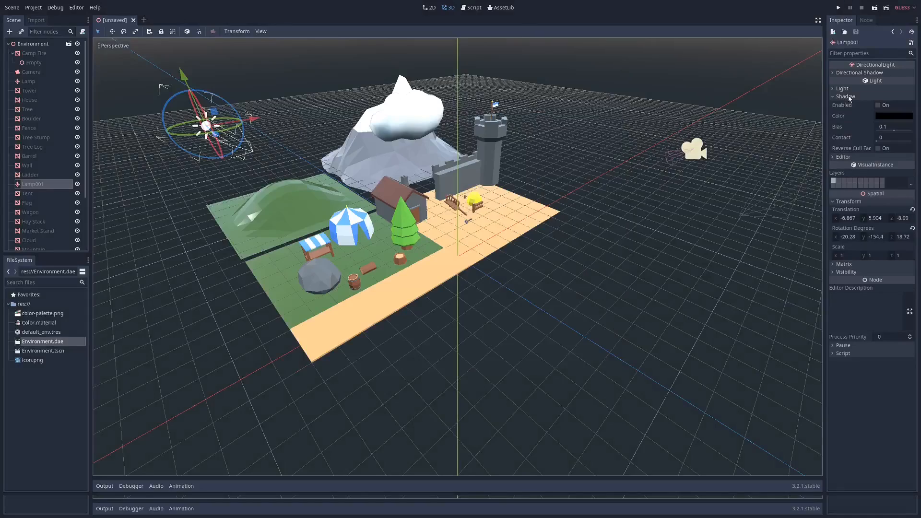
{"action": "left_click", "coordinate": [878, 105]}
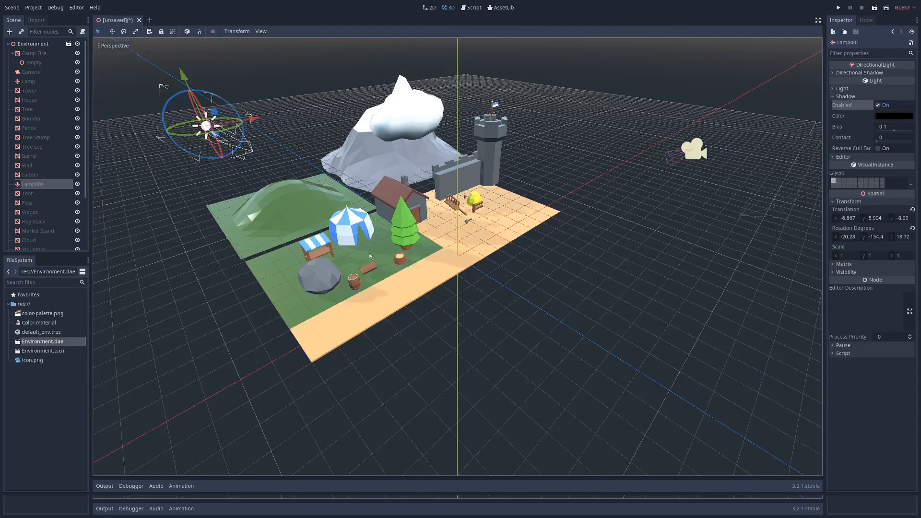
- Move the light along Z to about -3.7 and rotate it to about -39.7, -157.6, 54 degrees
{"action": "mouse_move", "coordinate": [389, 249]}
{"action": "middle_mouse_down"}
{"action": "mouse_move", "coordinate": [421, 248]}
{"action": "mouse_move", "coordinate": [393, 249]}
{"action": "middle_mouse_up"}
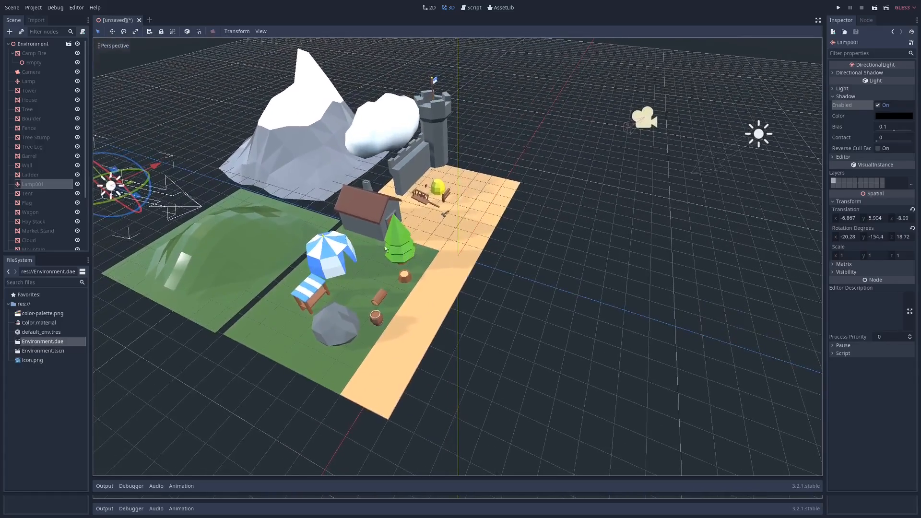
{"action": "left_click_drag", "start_coordinate": [139, 197], "coordinate": [265, 213]}
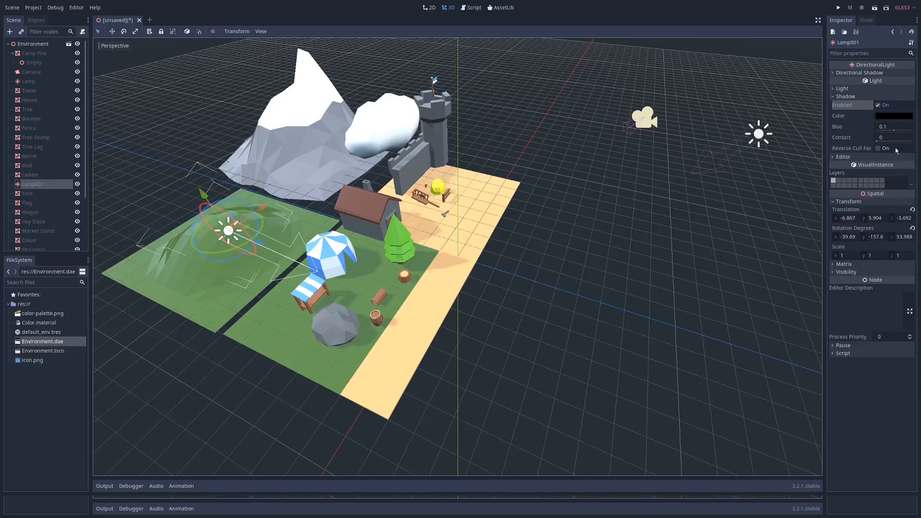
- Raise the directional light's energy to 1.5, reduce it to 1.3, and deselect the light
{"action": "left_click", "coordinate": [871, 89]}
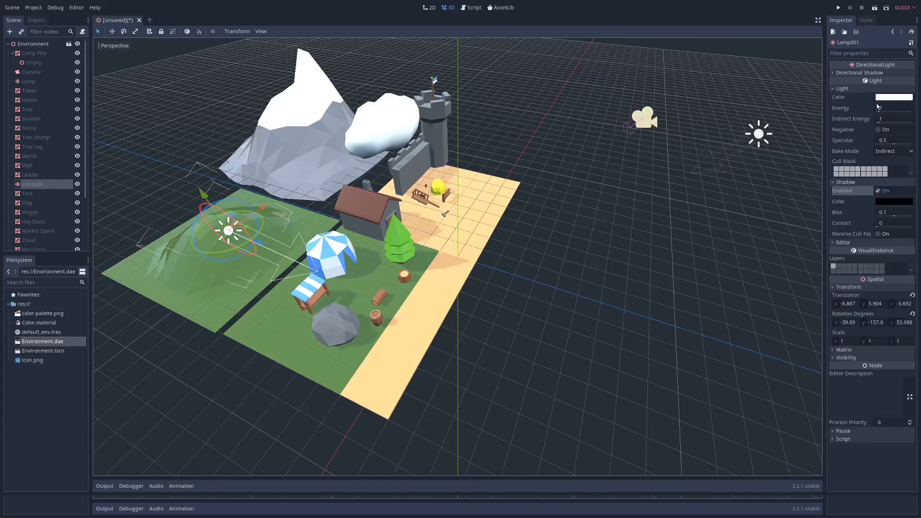
{"action": "left_click_drag", "start_coordinate": [880, 110], "coordinate": [883, 116]}
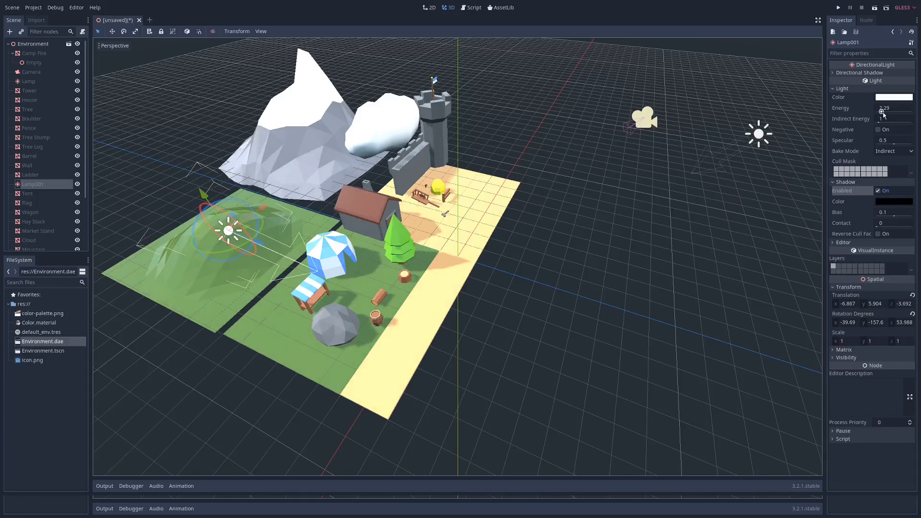
{"action": "left_click", "coordinate": [887, 107]}
{"action": "type", "text": "1.5"}
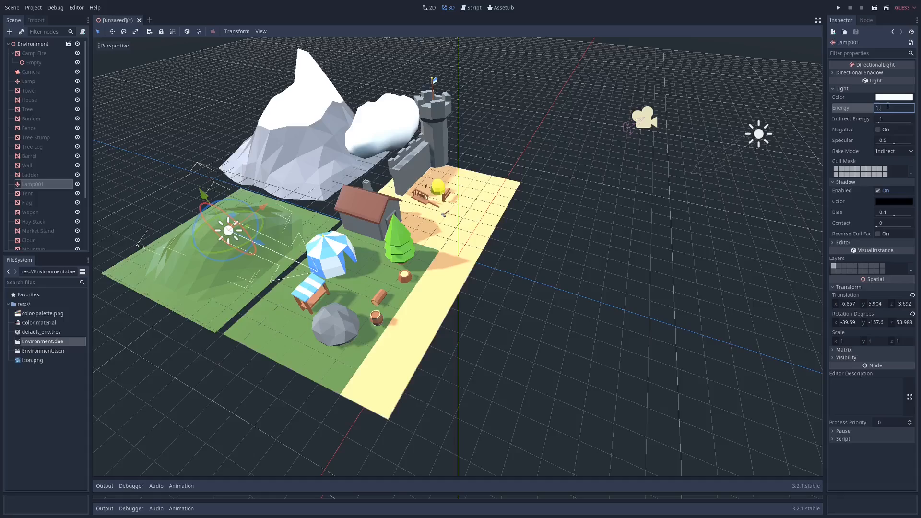
{"action": "key", "text": "Return"}
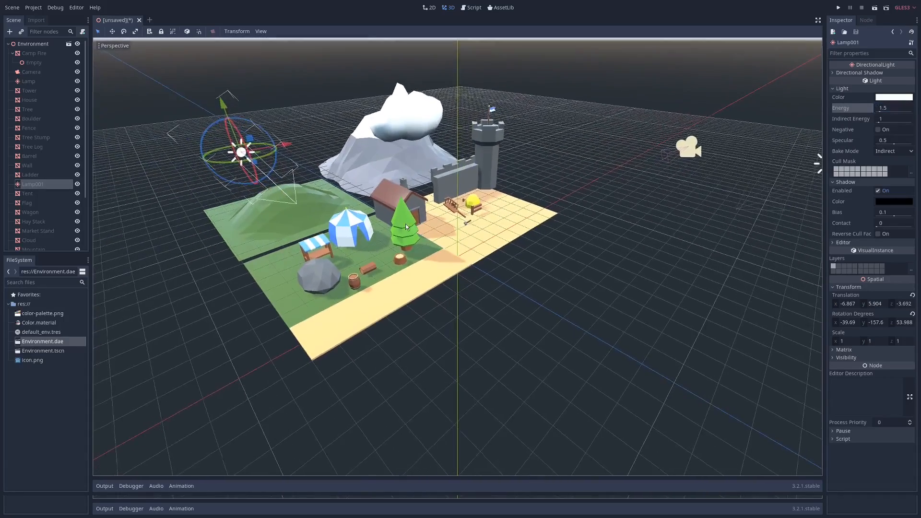
{"action": "left_click", "coordinate": [887, 107]}
{"action": "type", "text": "1.3"}
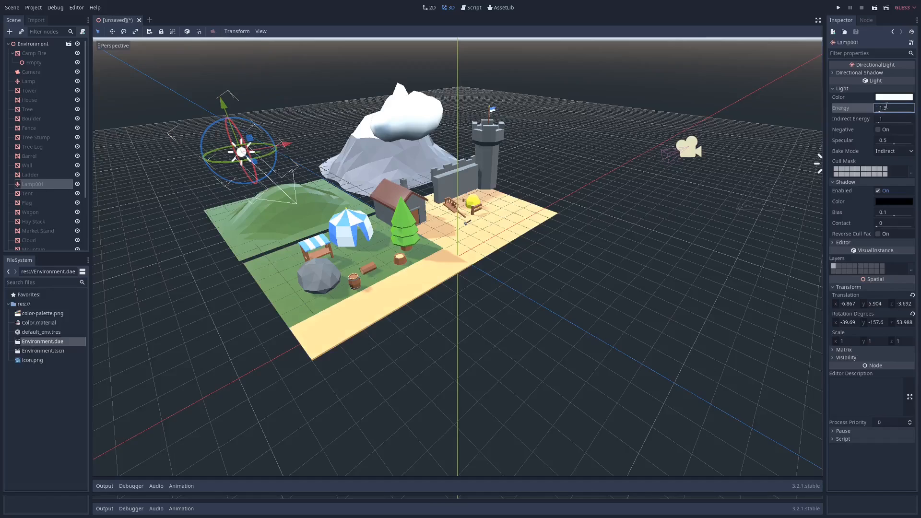
{"action": "key", "text": "Return"}
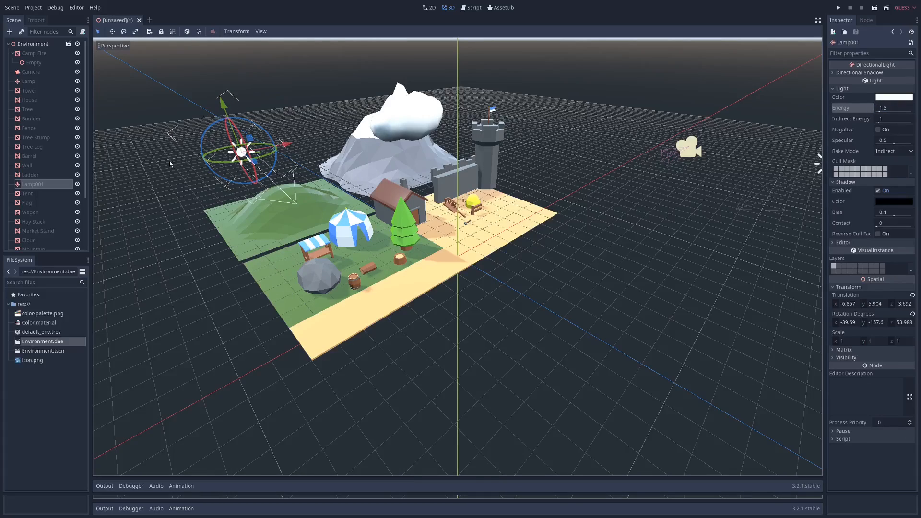
{"action": "left_click", "coordinate": [471, 291]}
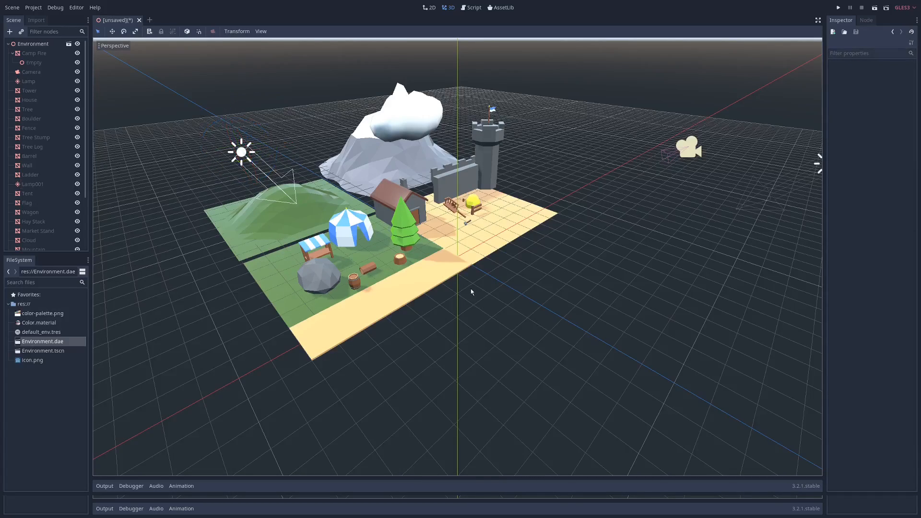
{"action": "scroll", "coordinate": [34, 199], "scroll_direction": "down", "scroll_amount": 2}
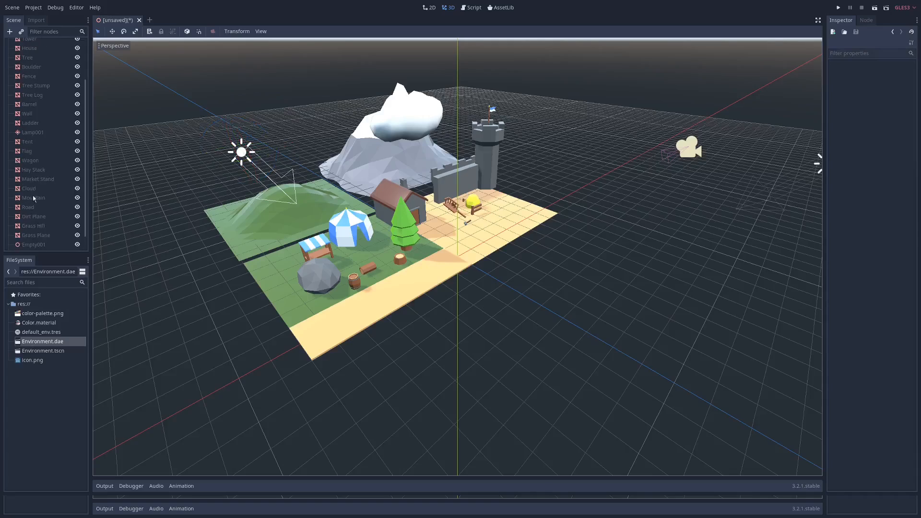
{"action": "left_click", "coordinate": [9, 32]}
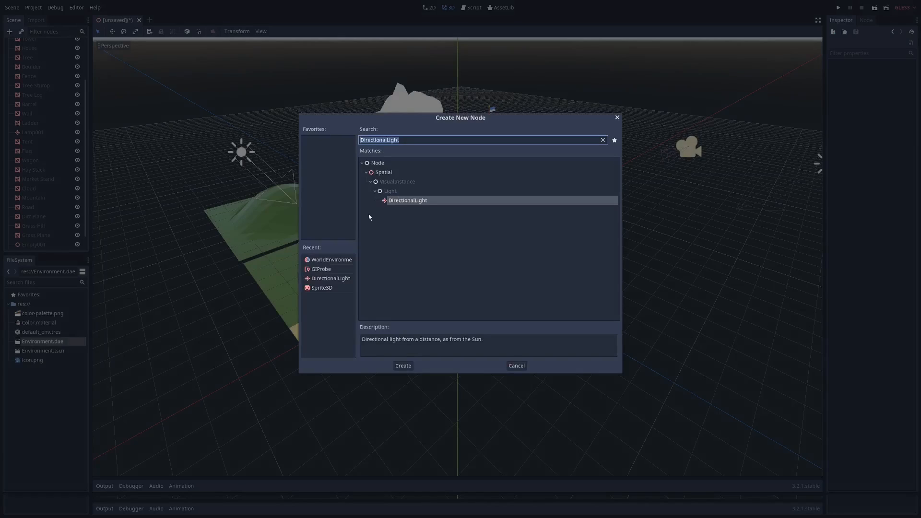
{"action": "left_click", "coordinate": [342, 270]}
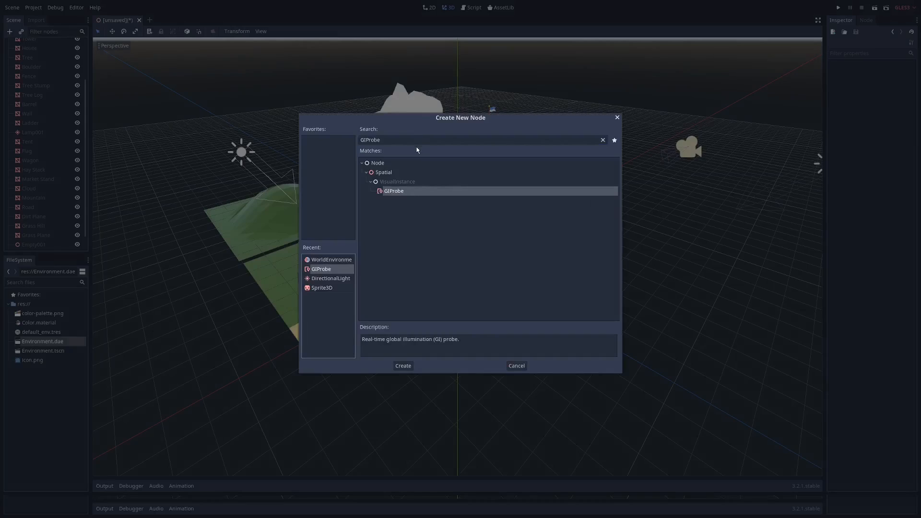
{"action": "left_click", "coordinate": [516, 365]}
- Add a GIProbe under the Environment root and enlarge its extents to about 13.1 on X and 13.4 on Z to enclose the scene
{"action": "left_click", "coordinate": [9, 33]}
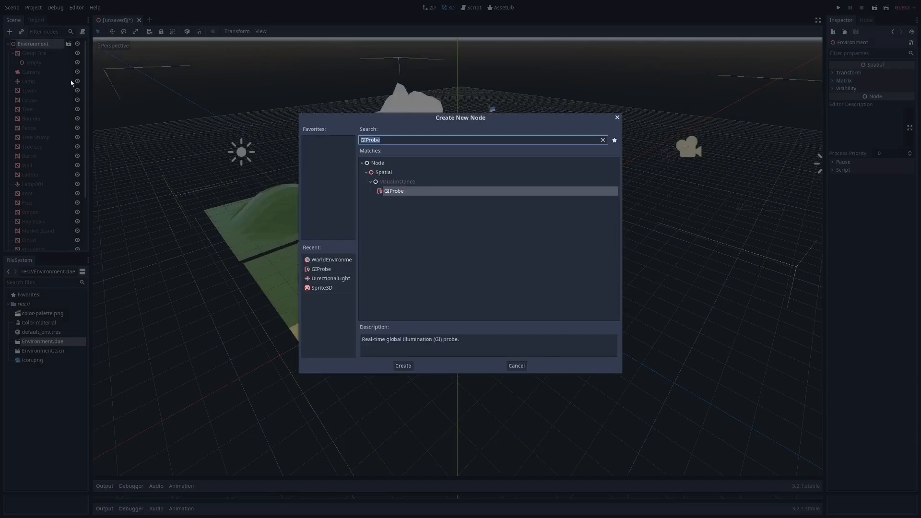
{"action": "left_click", "coordinate": [398, 367]}
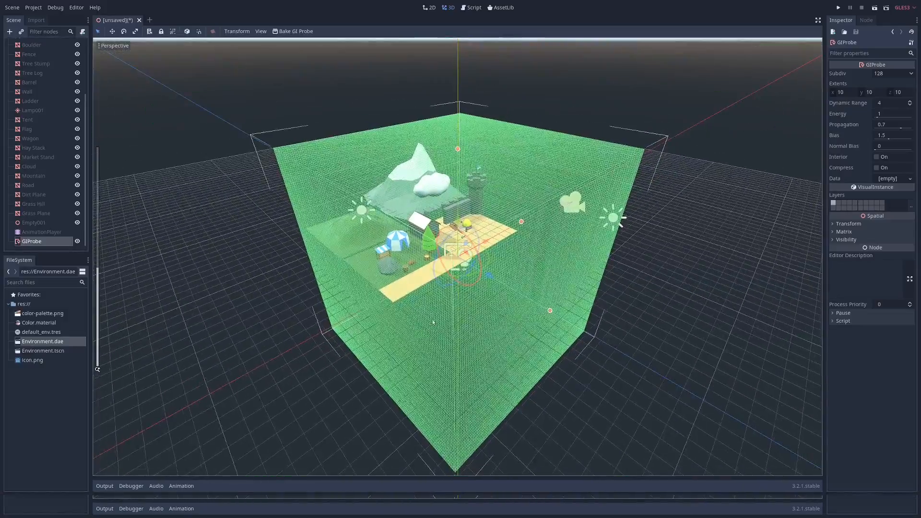
{"action": "middle_click_drag", "start_coordinate": [432, 322], "coordinate": [563, 252]}
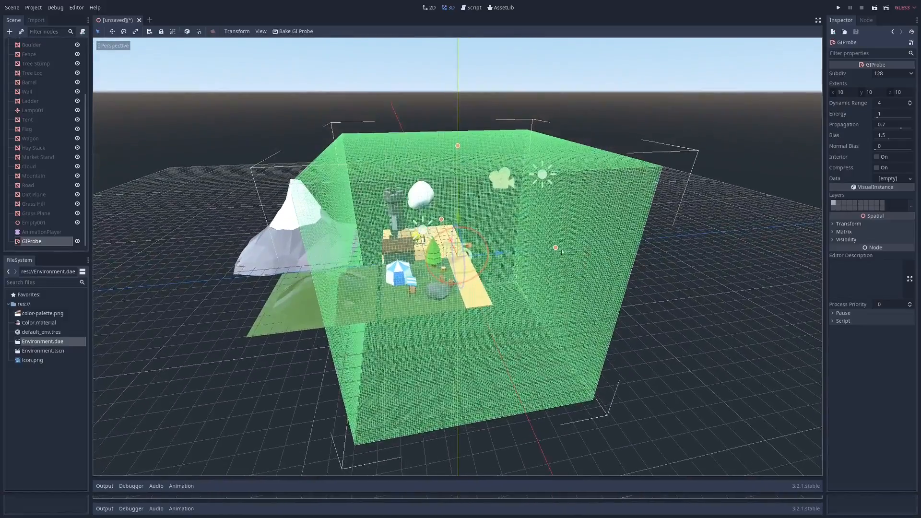
{"action": "left_click_drag", "start_coordinate": [555, 248], "coordinate": [586, 250]}
{"action": "mouse_move", "coordinate": [586, 250]}
{"action": "middle_mouse_down"}
{"action": "mouse_move", "coordinate": [363, 252]}
{"action": "mouse_move", "coordinate": [598, 245]}
{"action": "middle_mouse_up"}
{"action": "left_click_drag", "start_coordinate": [584, 243], "coordinate": [614, 246]}
{"action": "middle_click_drag", "start_coordinate": [544, 258], "coordinate": [420, 145]}
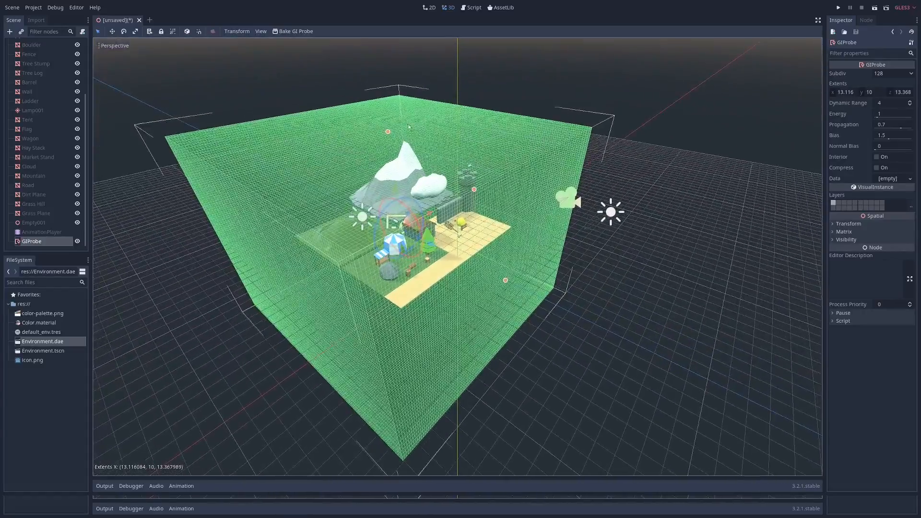
- Bake the GI probe and hide the GIProbe gizmo in the viewport
{"action": "left_click", "coordinate": [296, 31]}
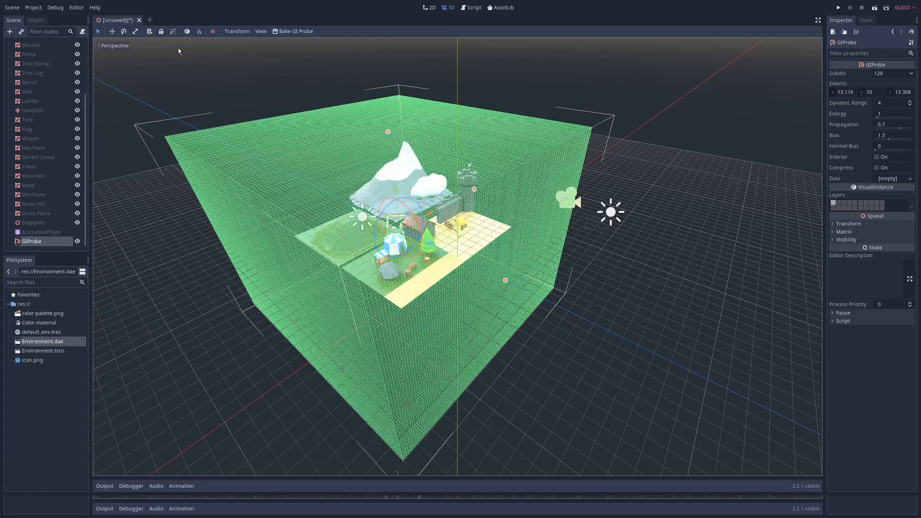
{"action": "left_click", "coordinate": [260, 31]}
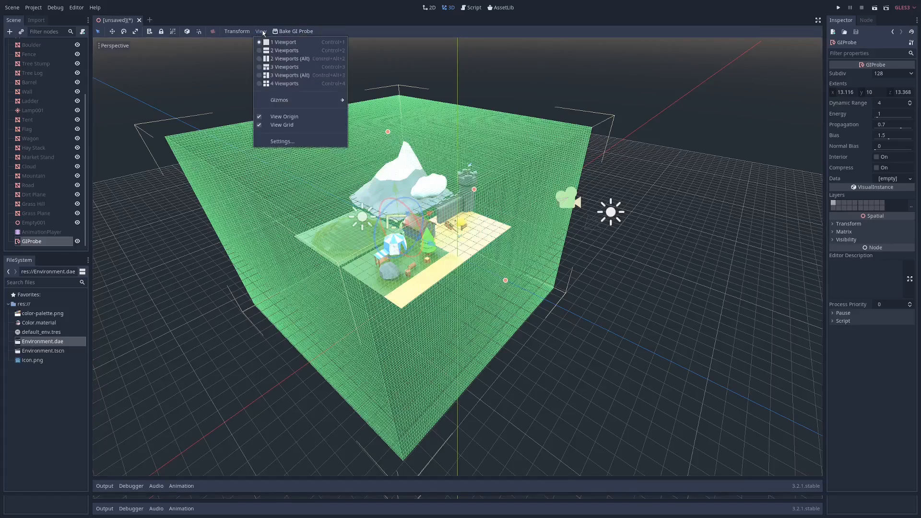
{"action": "mouse_move", "coordinate": [311, 102]}
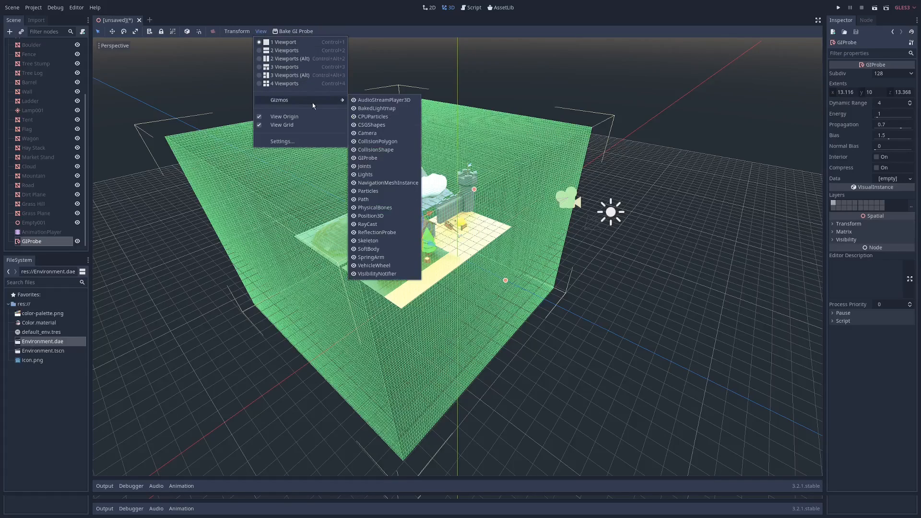
{"action": "left_click", "coordinate": [384, 157]}
{"action": "left_click", "coordinate": [508, 232]}
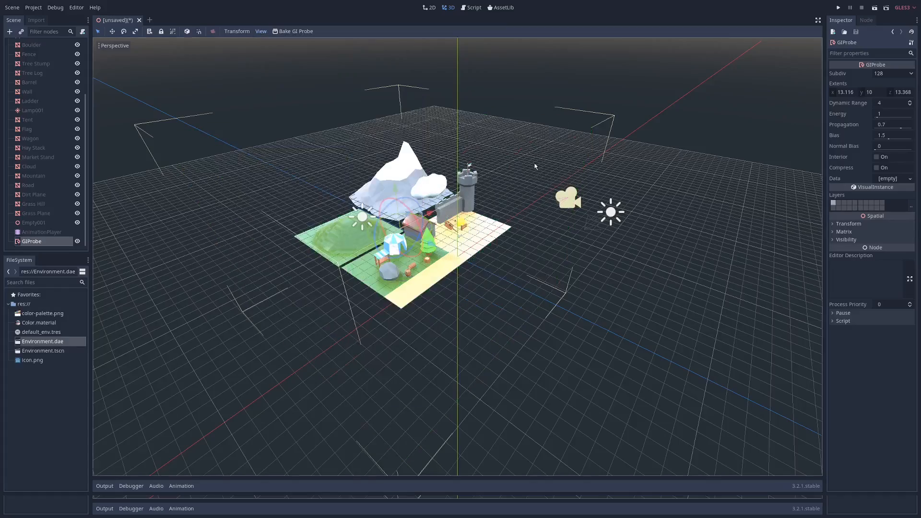
- Inspect the baked lighting up close and set the GI probe's energy to 0.75
{"action": "scroll", "coordinate": [508, 230], "scroll_direction": "up", "scroll_amount": 11}
{"action": "scroll", "coordinate": [509, 230], "scroll_direction": "down", "scroll_amount": 4}
{"action": "mouse_move", "coordinate": [508, 230]}
{"action": "middle_mouse_down"}
{"action": "mouse_move", "coordinate": [497, 228]}
{"action": "mouse_move", "coordinate": [516, 223]}
{"action": "middle_mouse_up"}
{"action": "scroll", "coordinate": [516, 226], "scroll_direction": "down", "scroll_amount": 4}
{"action": "scroll", "coordinate": [518, 226], "scroll_direction": "up", "scroll_amount": 4}
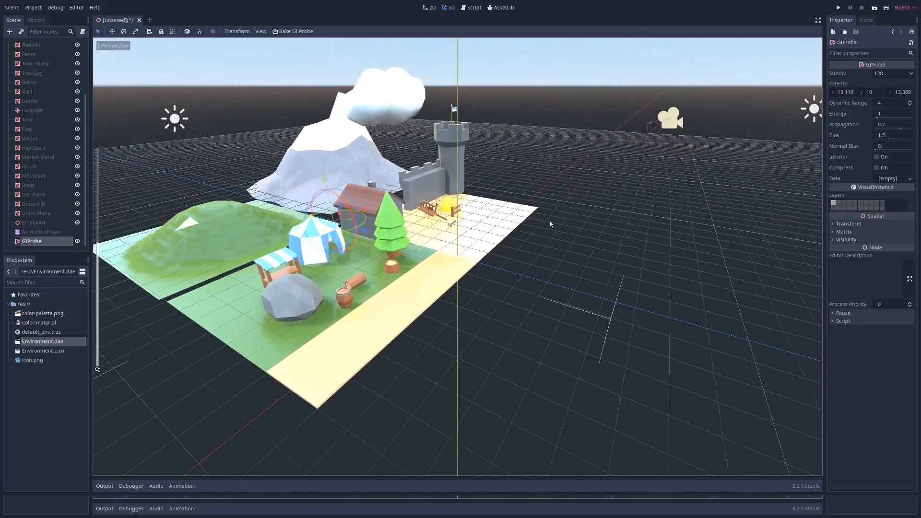
{"action": "left_click", "coordinate": [887, 114]}
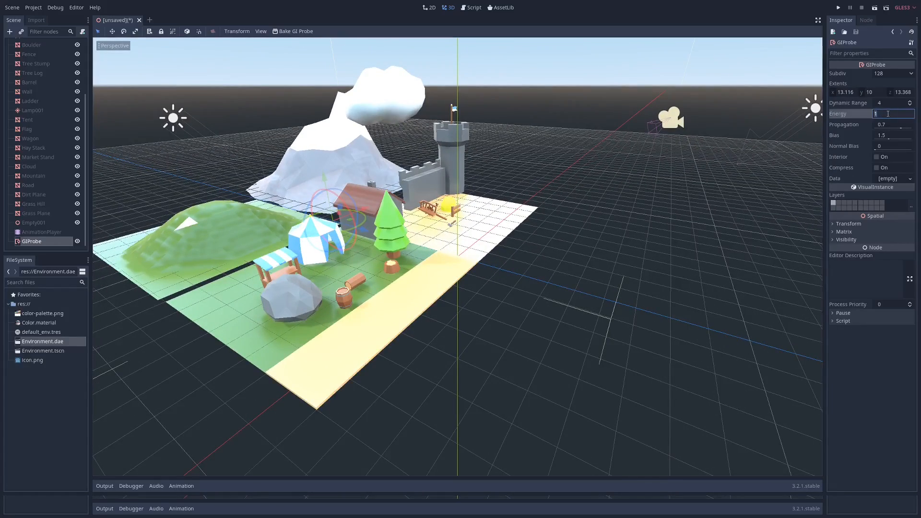
{"action": "type", "text": "2"}
{"action": "double_click", "coordinate": [884, 110]}
{"action": "type", "text": ".75"}
{"action": "key", "text": "Return"}
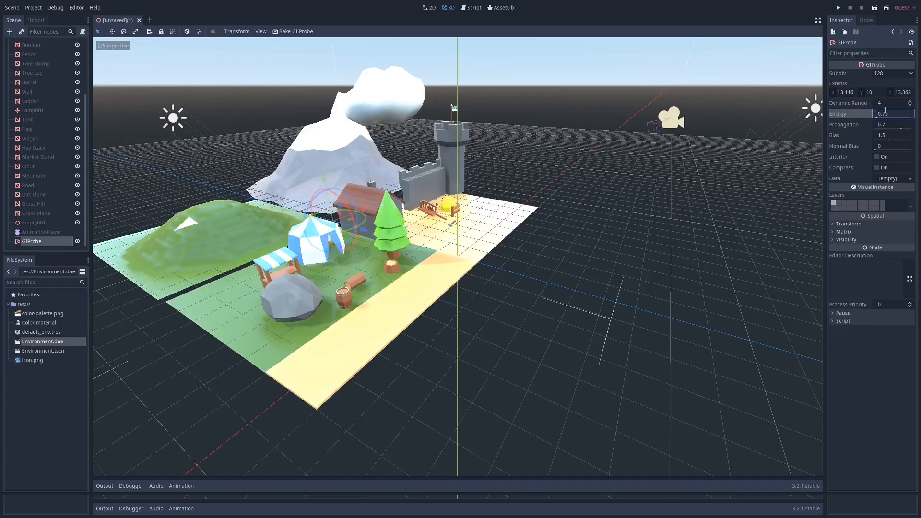
- Compare the scene lighting with the GI probe's Interior option on and off, ending with it off
{"action": "middle_click_drag", "start_coordinate": [620, 208], "coordinate": [622, 209]}
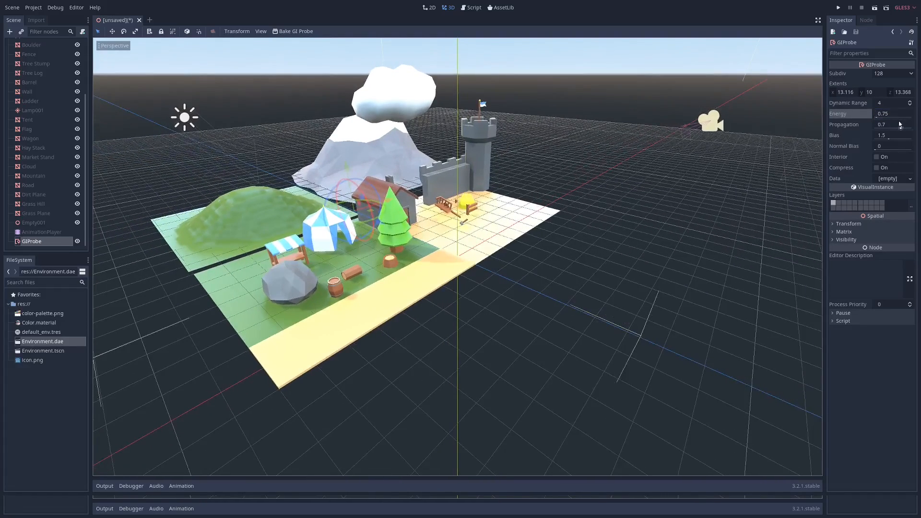
{"action": "left_click", "coordinate": [877, 158]}
{"action": "left_click", "coordinate": [876, 158]}
{"action": "left_click", "coordinate": [876, 158]}
{"action": "middle_click_drag", "start_coordinate": [593, 173], "coordinate": [508, 219]}
{"action": "left_click", "coordinate": [876, 156]}
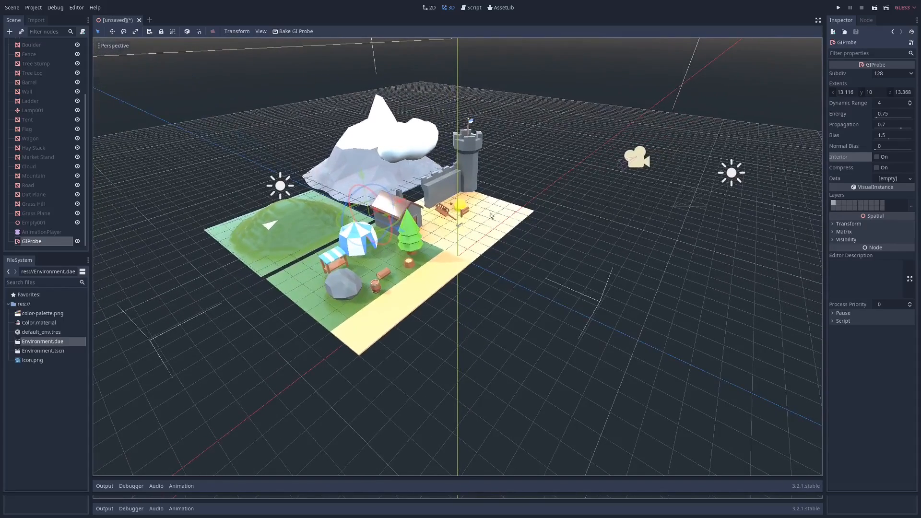
- Add a WorldEnvironment node under the Environment root node
{"action": "scroll", "coordinate": [33, 69], "scroll_direction": "up", "scroll_amount": 3}
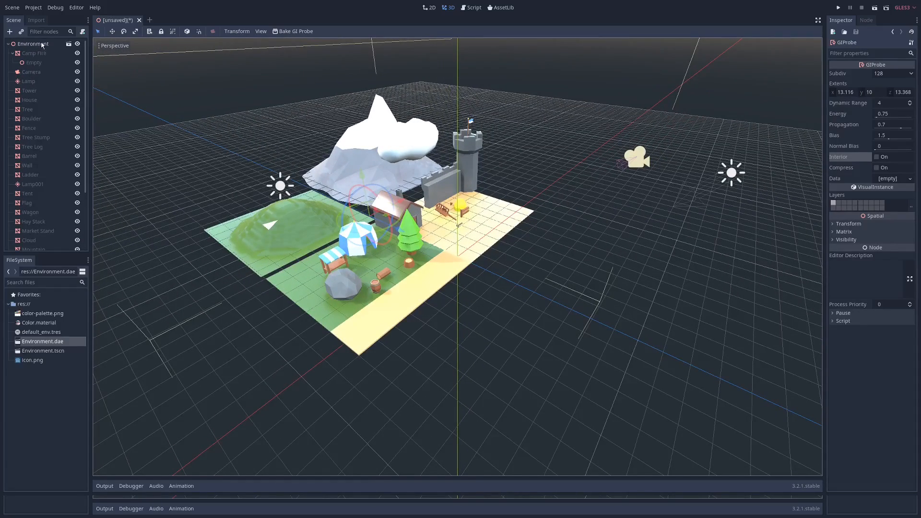
{"action": "left_click", "coordinate": [41, 43]}
{"action": "left_click", "coordinate": [10, 32]}
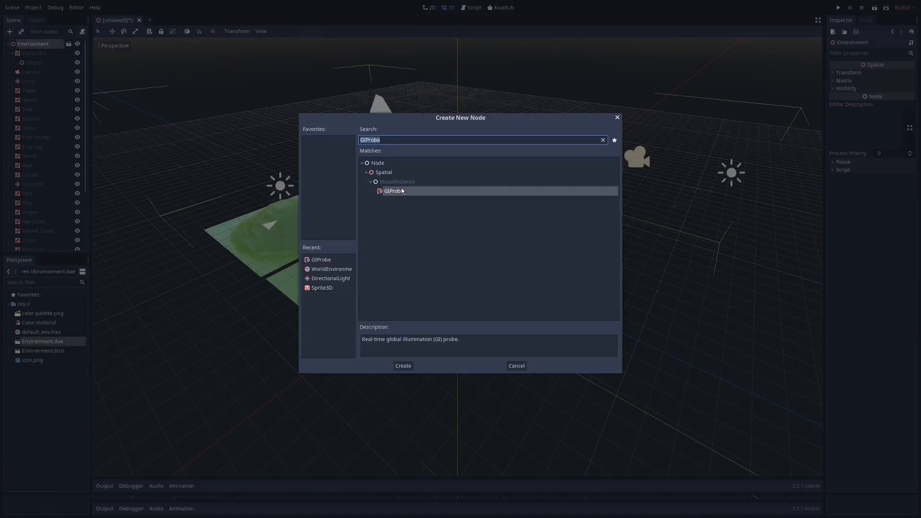
{"action": "double_click", "coordinate": [331, 269]}
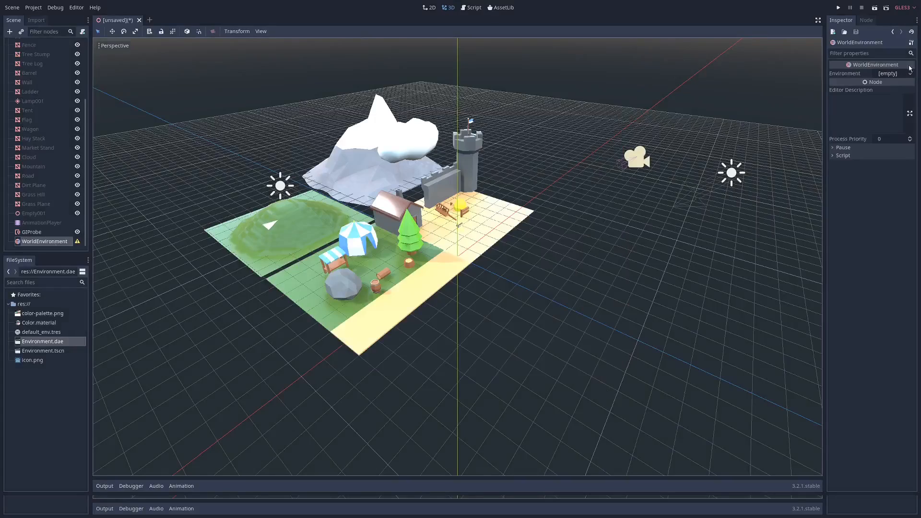
- Create a new Environment resource on the WorldEnvironment node and open its settings
{"action": "left_click", "coordinate": [892, 74]}
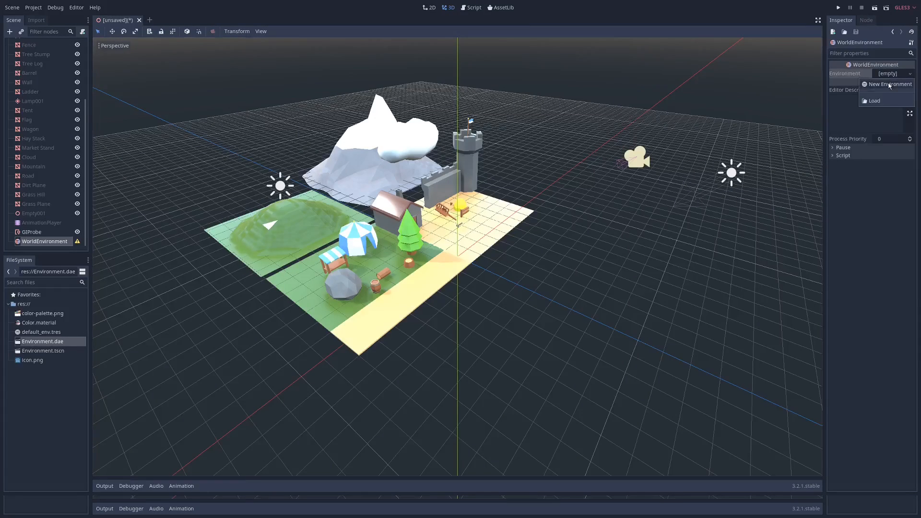
{"action": "left_click", "coordinate": [889, 84]}
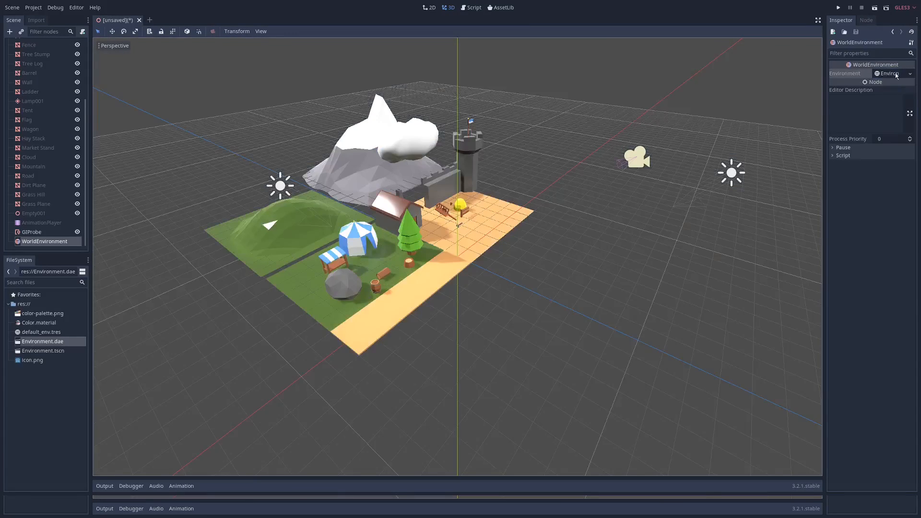
{"action": "left_click", "coordinate": [885, 73]}
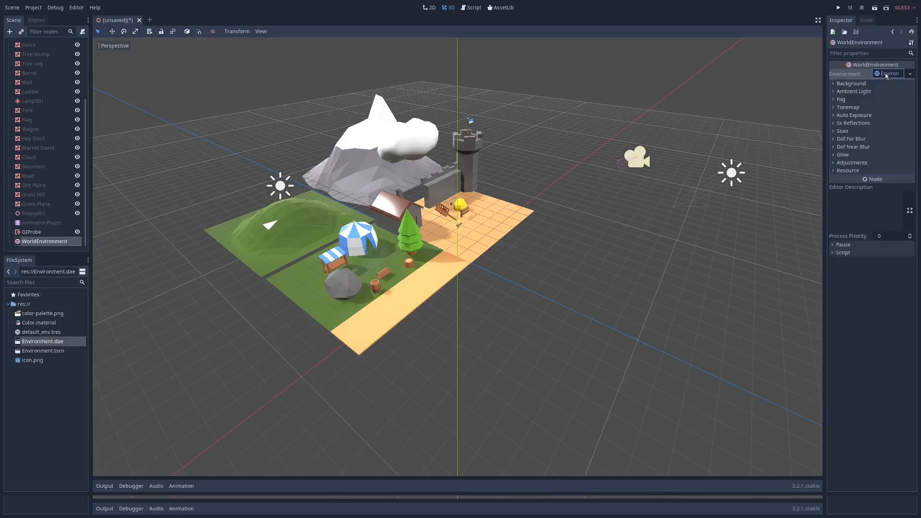
- Set the environment's background mode to Sky with a new ProceduralSky and check the scene against it
{"action": "left_click", "coordinate": [861, 84]}
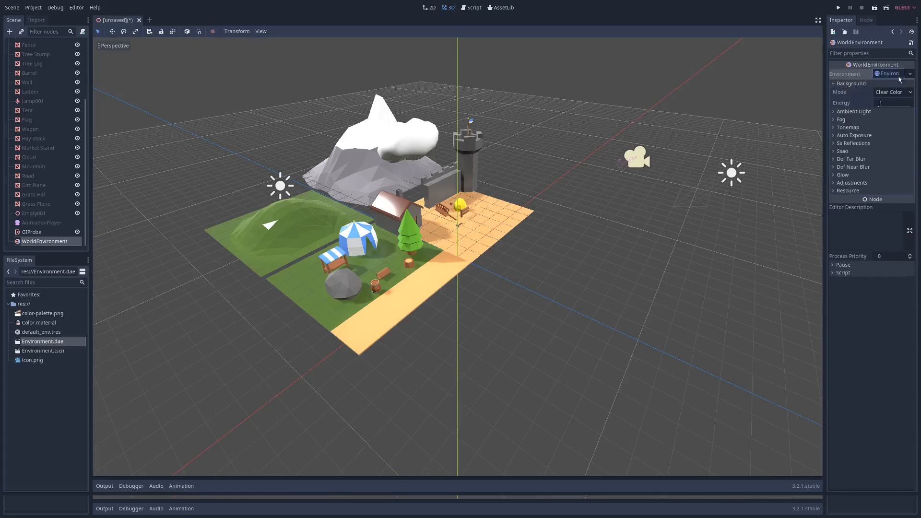
{"action": "left_click", "coordinate": [906, 92]}
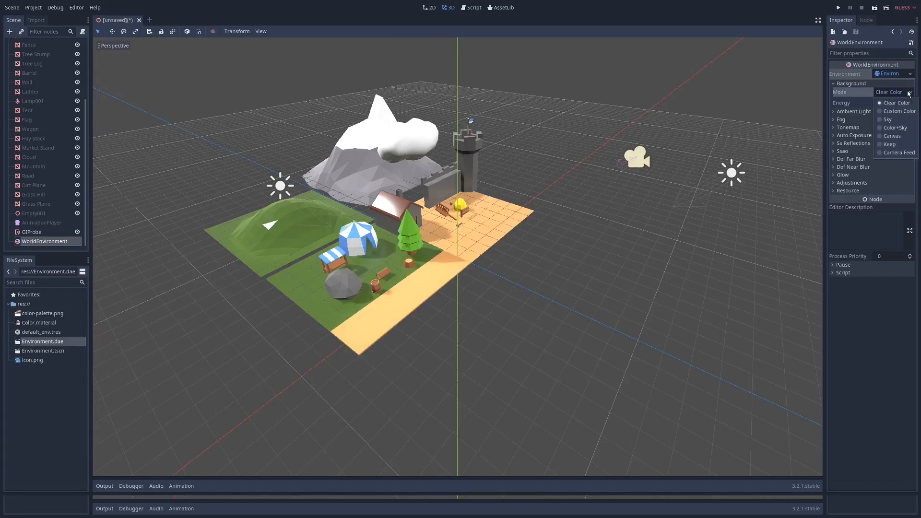
{"action": "left_click", "coordinate": [895, 122]}
{"action": "left_click", "coordinate": [909, 103]}
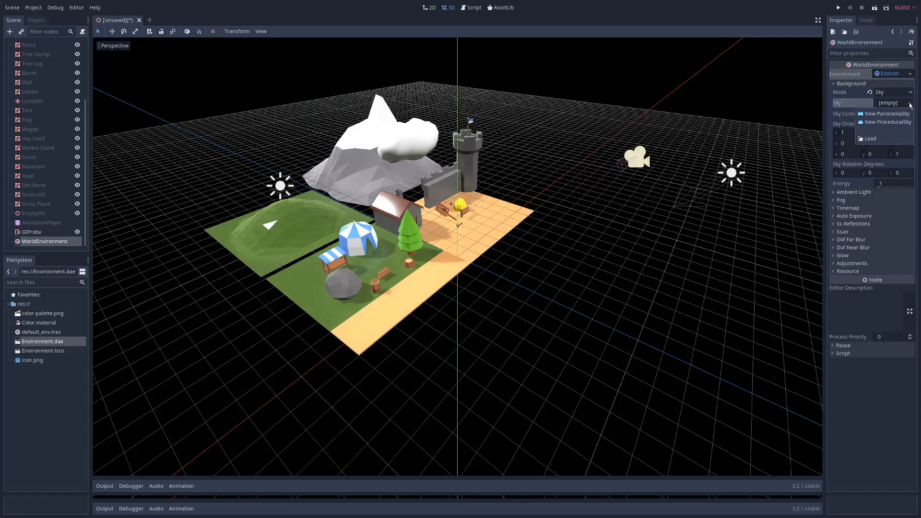
{"action": "left_click", "coordinate": [888, 121]}
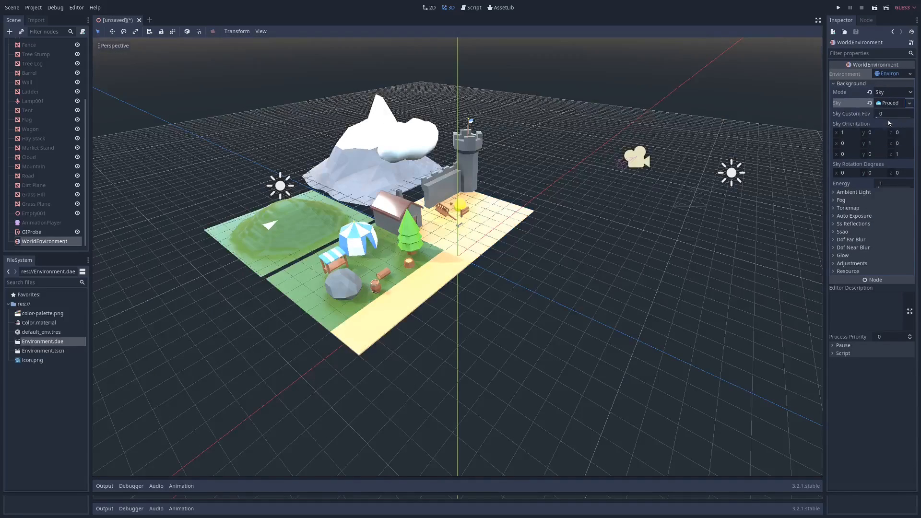
{"action": "scroll", "coordinate": [501, 228], "scroll_direction": "up", "scroll_amount": 6}
{"action": "scroll", "coordinate": [501, 228], "scroll_direction": "down", "scroll_amount": 8}
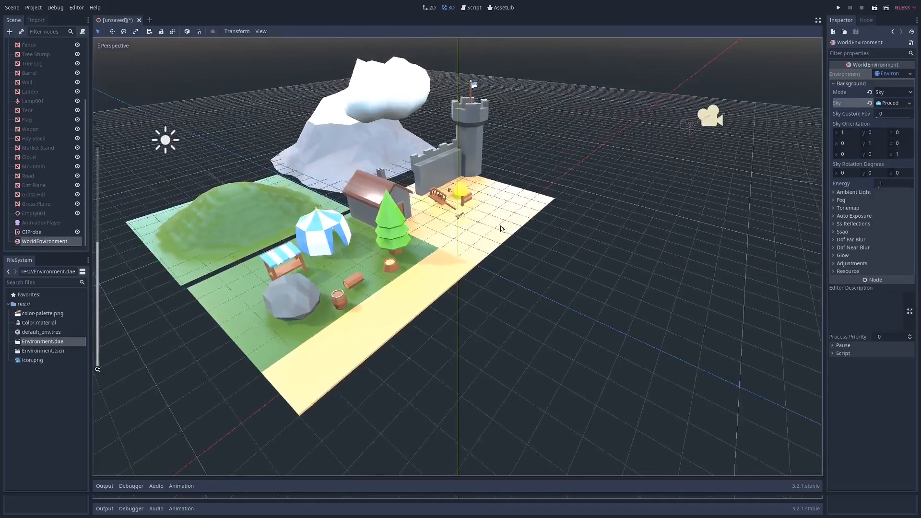
{"action": "scroll", "coordinate": [484, 220], "scroll_direction": "up", "scroll_amount": 8}
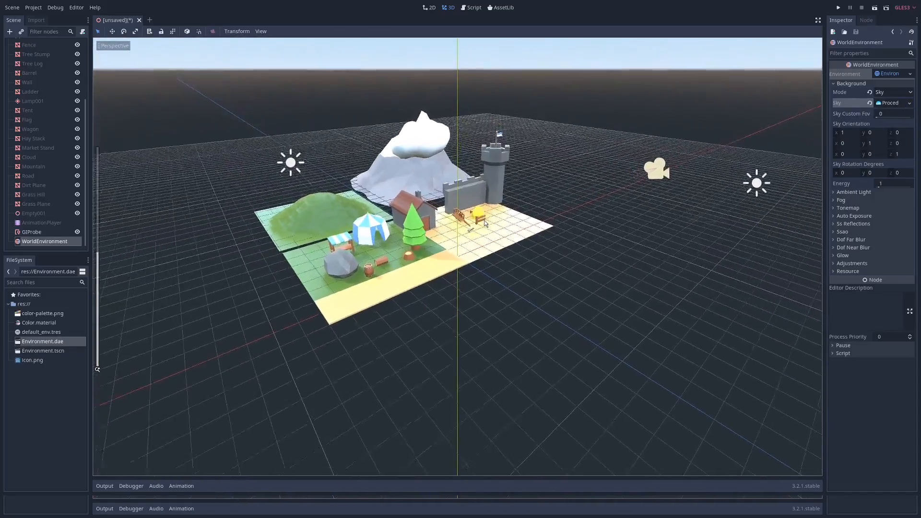
{"action": "scroll", "coordinate": [491, 227], "scroll_direction": "down", "scroll_amount": 5}
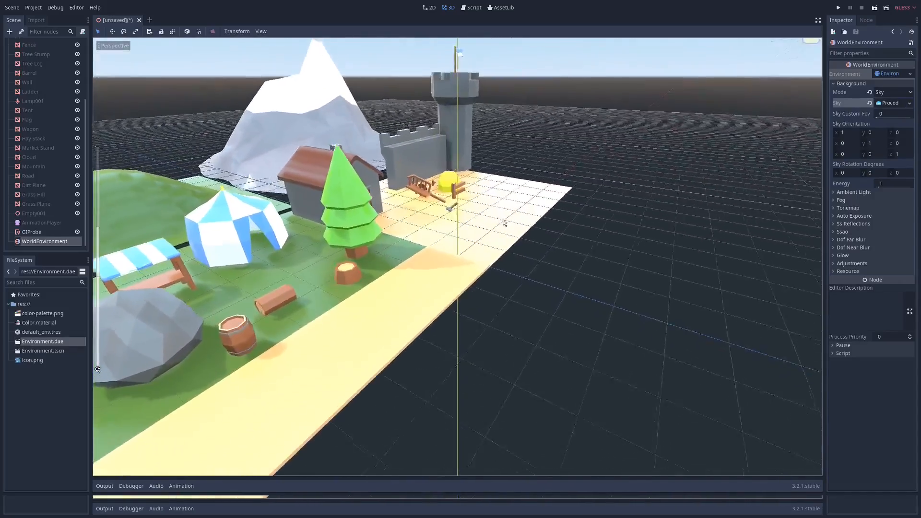
{"action": "middle_click_drag", "start_coordinate": [488, 227], "coordinate": [468, 229]}
- Try an ambient light energy of 2 on the environment, then set it back to 1
{"action": "left_click", "coordinate": [852, 193]}
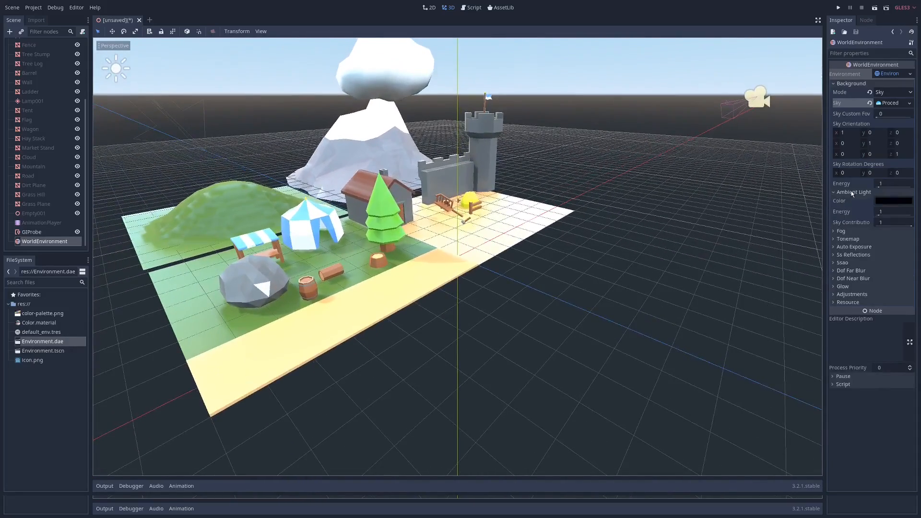
{"action": "left_click", "coordinate": [879, 212]}
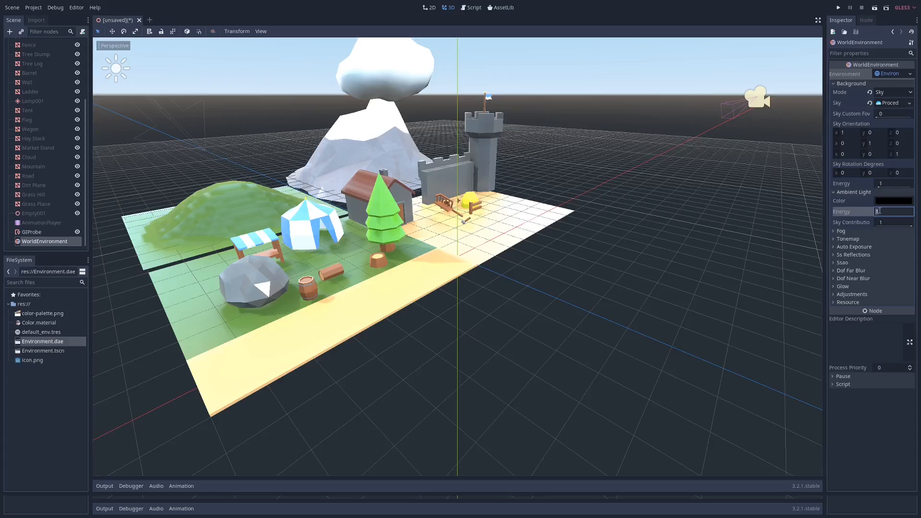
{"action": "type", "text": "2"}
{"action": "key", "text": "Return"}
{"action": "left_click", "coordinate": [882, 211]}
{"action": "type", "text": "1"}
{"action": "key", "text": "Return"}
{"action": "scroll", "coordinate": [538, 238], "scroll_direction": "down", "scroll_amount": 2}
{"action": "mouse_move", "coordinate": [538, 237]}
{"action": "middle_mouse_down"}
{"action": "mouse_move", "coordinate": [543, 245]}
{"action": "mouse_move", "coordinate": [534, 241]}
{"action": "middle_mouse_up"}
{"action": "scroll", "coordinate": [533, 244], "scroll_direction": "down", "scroll_amount": 2}
{"action": "scroll", "coordinate": [528, 244], "scroll_direction": "up", "scroll_amount": 2}
- Try the Reinhard and Filmic tonemap modes and compare how the scene looks with each
{"action": "left_click", "coordinate": [835, 231]}
{"action": "left_click", "coordinate": [834, 232]}
{"action": "left_click", "coordinate": [835, 240]}
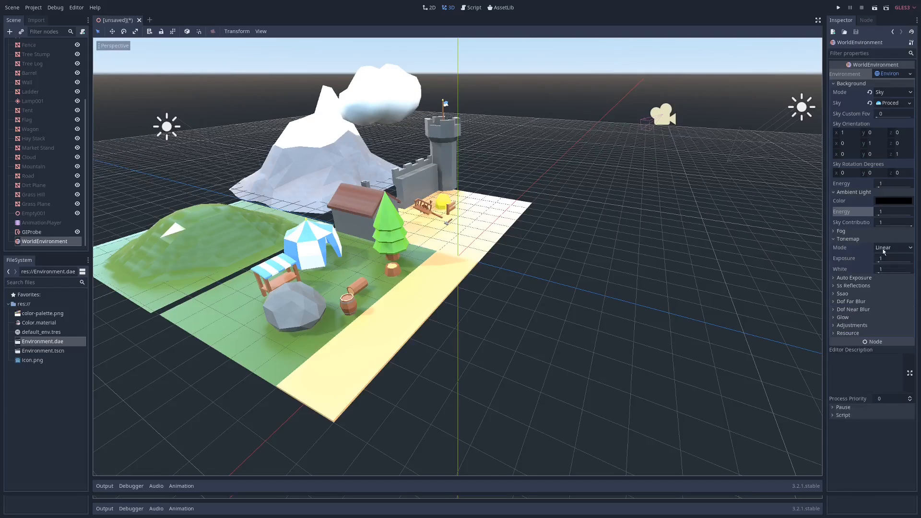
{"action": "left_click", "coordinate": [884, 249]}
{"action": "left_click", "coordinate": [895, 267]}
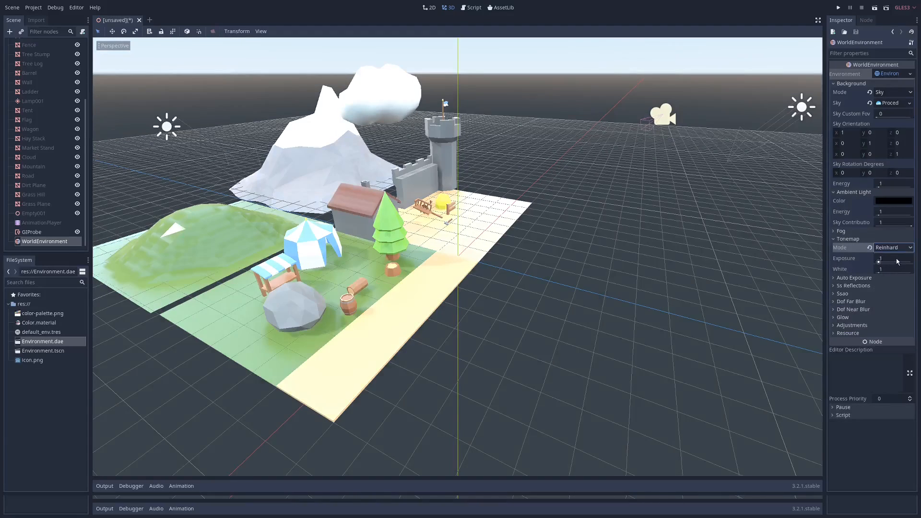
{"action": "left_click", "coordinate": [895, 248]}
{"action": "left_click", "coordinate": [894, 276]}
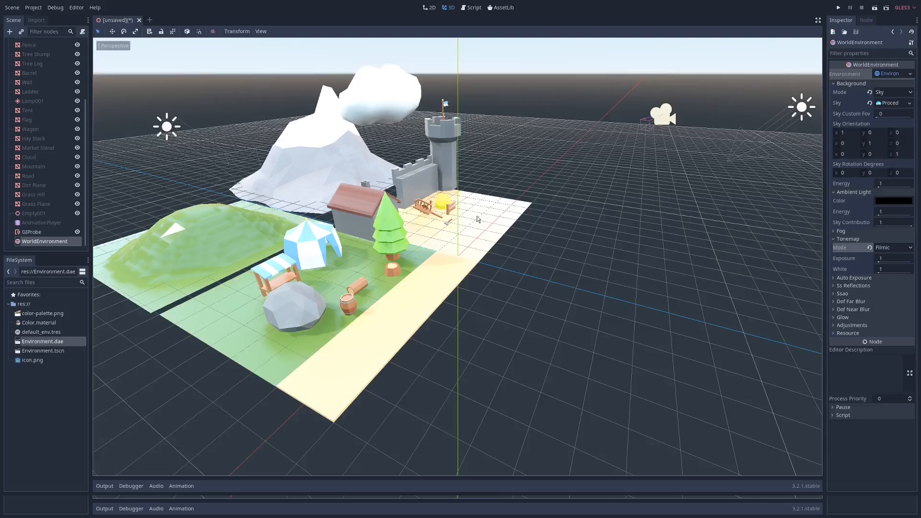
{"action": "middle_click_drag", "start_coordinate": [477, 214], "coordinate": [460, 230]}
{"action": "scroll", "coordinate": [459, 230], "scroll_direction": "down", "scroll_amount": 3}
{"action": "scroll", "coordinate": [459, 230], "scroll_direction": "up", "scroll_amount": 1}
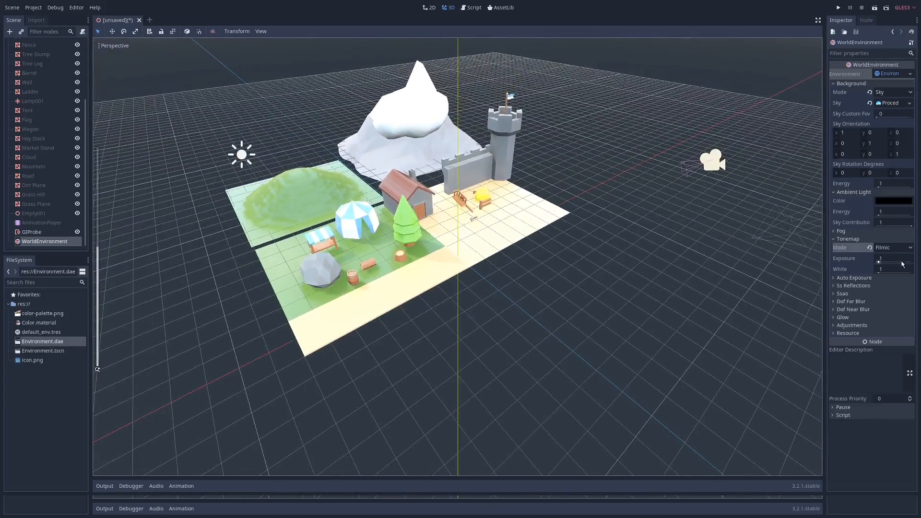
- Set the environment's tonemap mode to Aces and check the scene
{"action": "left_click", "coordinate": [895, 248]}
{"action": "left_click", "coordinate": [888, 283]}
{"action": "middle_click_drag", "start_coordinate": [545, 240], "coordinate": [552, 221]}
{"action": "scroll", "coordinate": [547, 232], "scroll_direction": "up", "scroll_amount": 3}
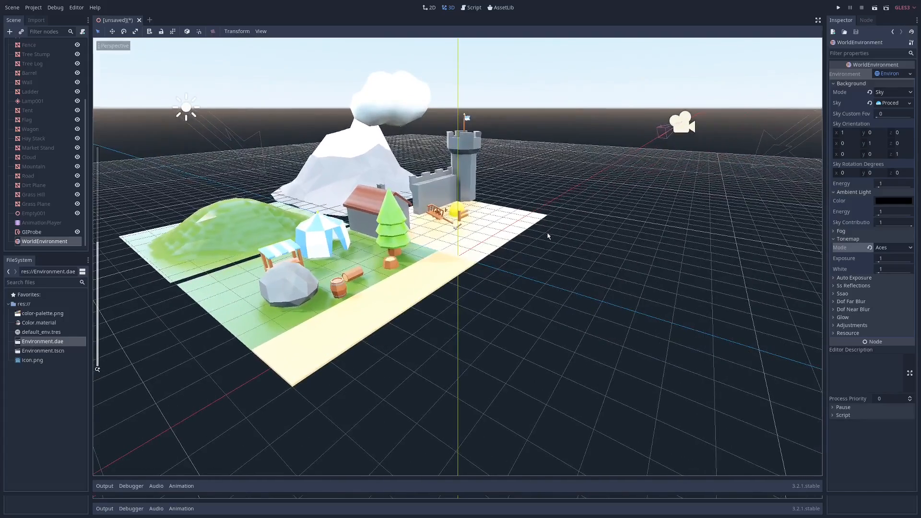
{"action": "scroll", "coordinate": [751, 240], "scroll_direction": "up", "scroll_amount": 1}
{"action": "left_click", "coordinate": [834, 240]}
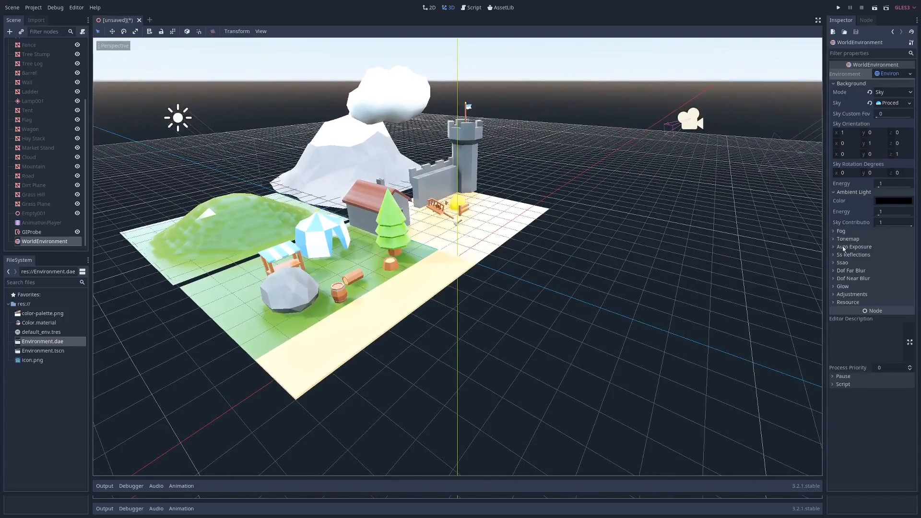
- Try auto exposure on the environment, then turn it off again
{"action": "left_click", "coordinate": [843, 247]}
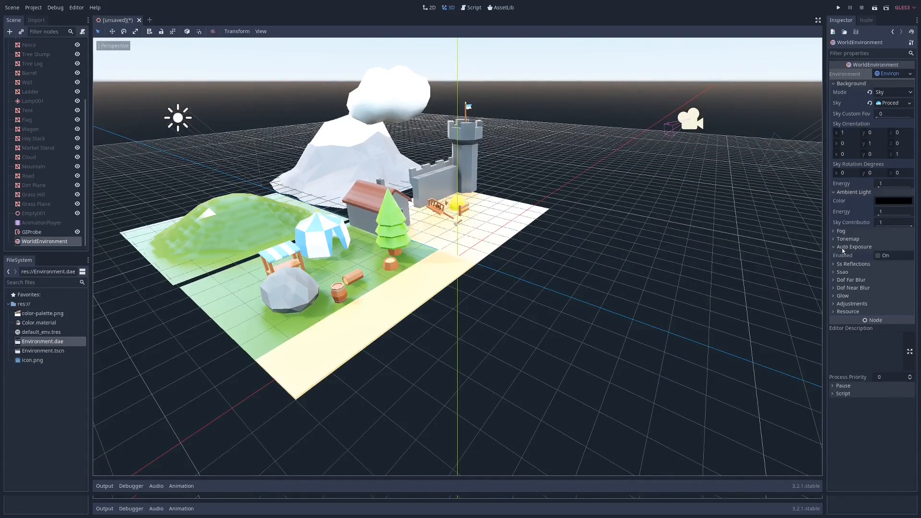
{"action": "left_click", "coordinate": [877, 256]}
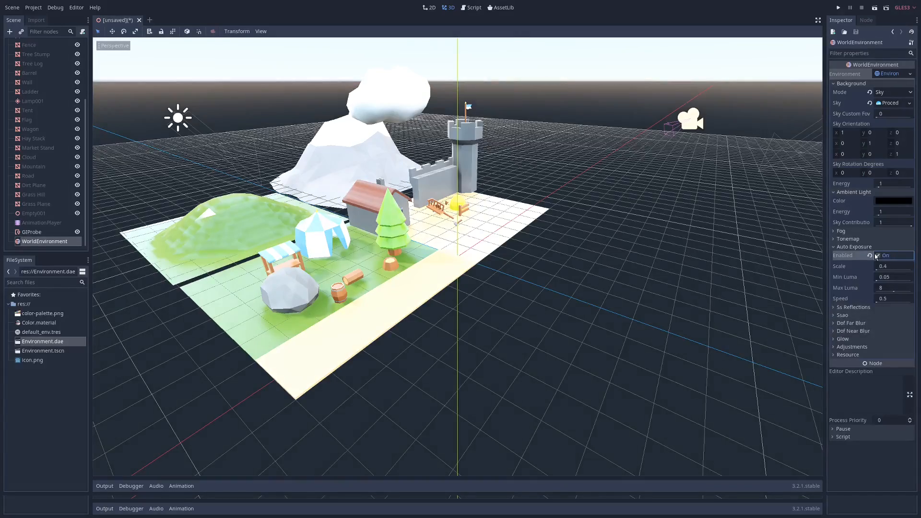
{"action": "left_click", "coordinate": [877, 256]}
{"action": "middle_click_drag", "start_coordinate": [494, 236], "coordinate": [514, 242]}
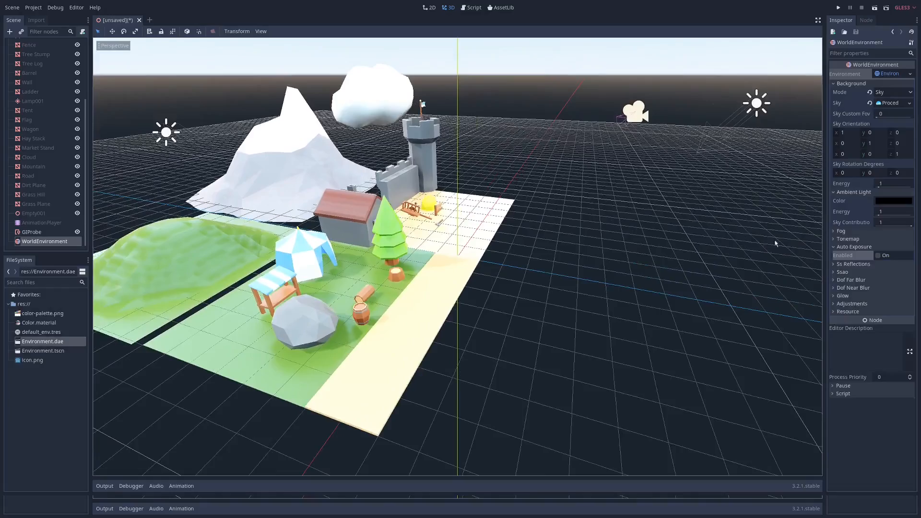
{"action": "left_click", "coordinate": [846, 247]}
- Compare the scene up close with screen-space reflections on and off, ending with them off
{"action": "left_click", "coordinate": [849, 254]}
{"action": "middle_click_drag", "start_coordinate": [489, 298], "coordinate": [529, 325]}
{"action": "left_click", "coordinate": [877, 264]}
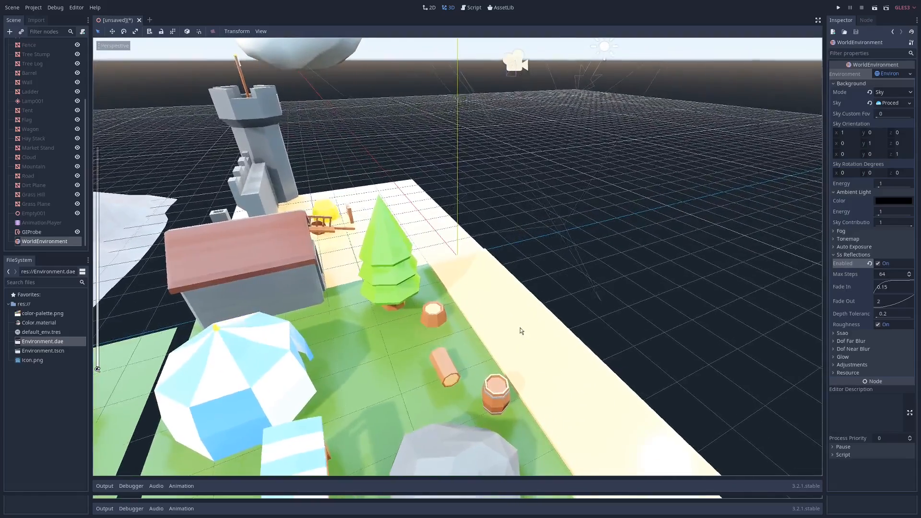
{"action": "middle_click_drag", "start_coordinate": [520, 330], "coordinate": [522, 321]}
{"action": "left_click", "coordinate": [878, 264]}
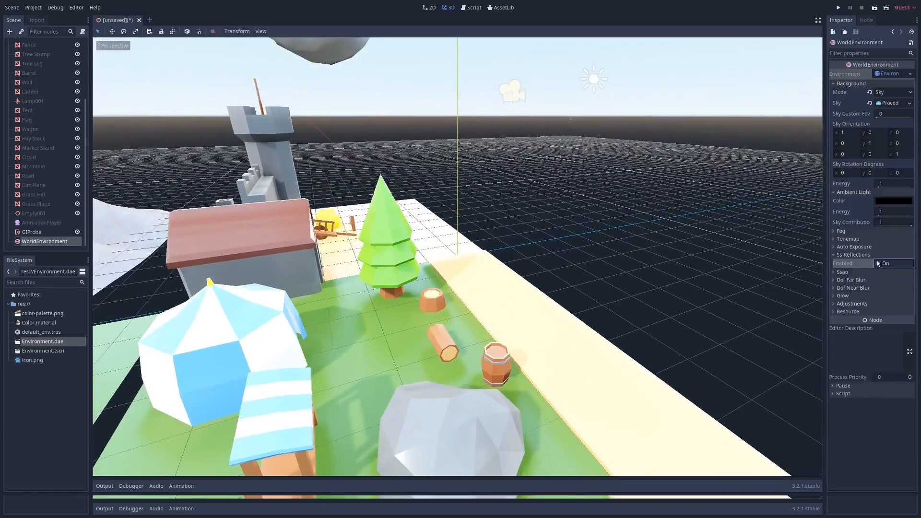
{"action": "left_click", "coordinate": [877, 263]}
{"action": "middle_click_drag", "start_coordinate": [476, 331], "coordinate": [488, 322]}
{"action": "left_click", "coordinate": [878, 264]}
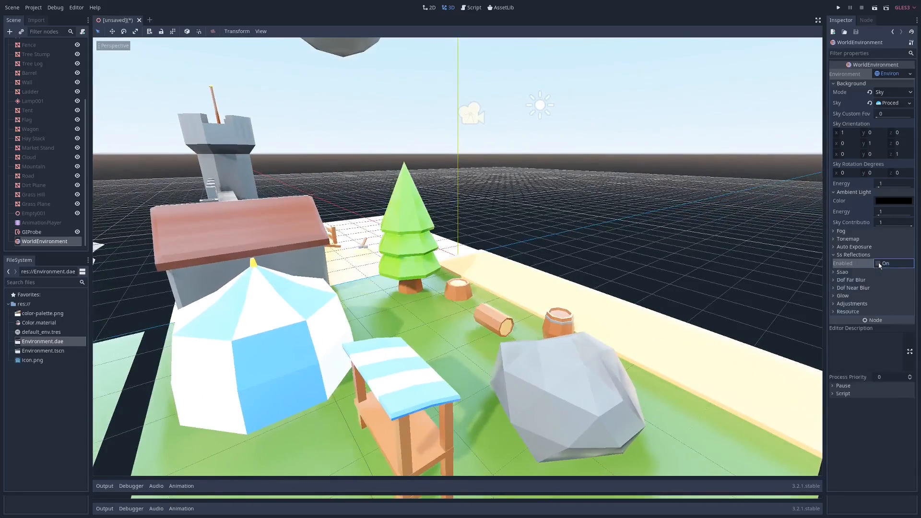
{"action": "left_click", "coordinate": [878, 263]}
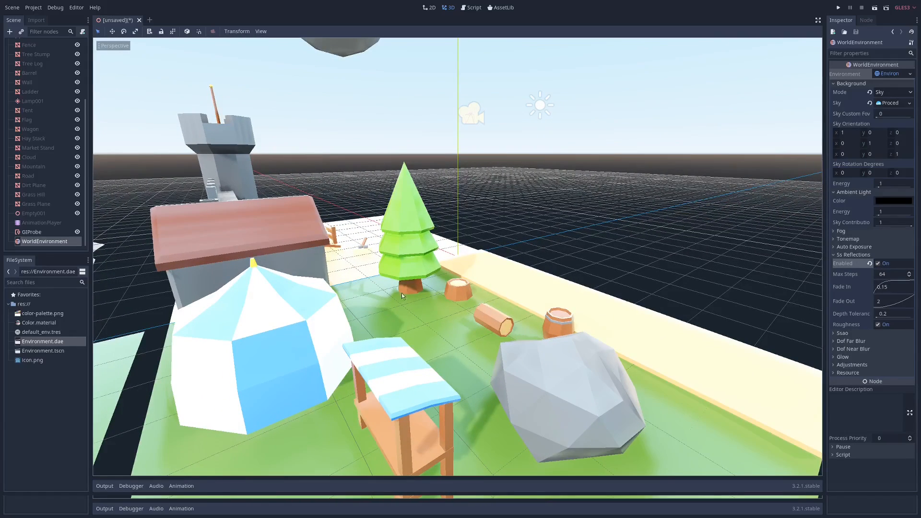
{"action": "left_click", "coordinate": [882, 263]}
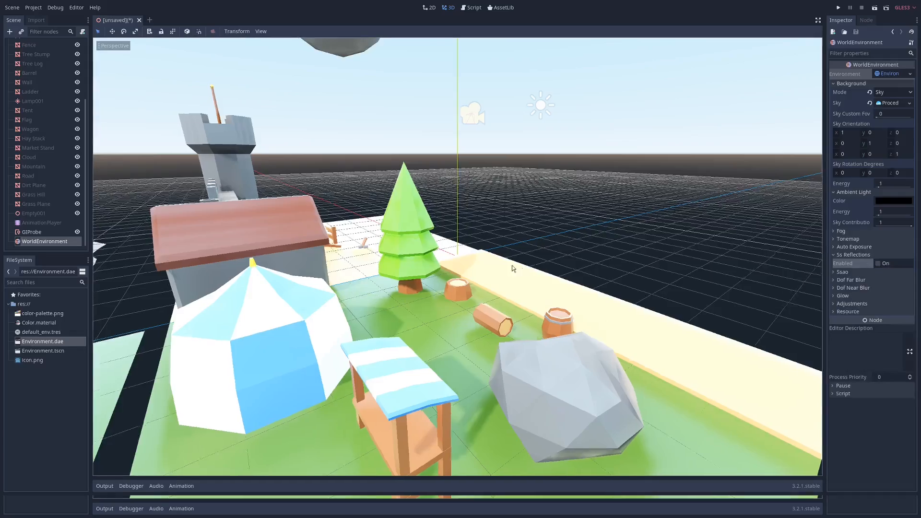
{"action": "middle_click_drag", "start_coordinate": [516, 267], "coordinate": [471, 272]}
{"action": "scroll", "coordinate": [471, 272], "scroll_direction": "down", "scroll_amount": 3}
{"action": "scroll", "coordinate": [470, 272], "scroll_direction": "down", "scroll_amount": 5}
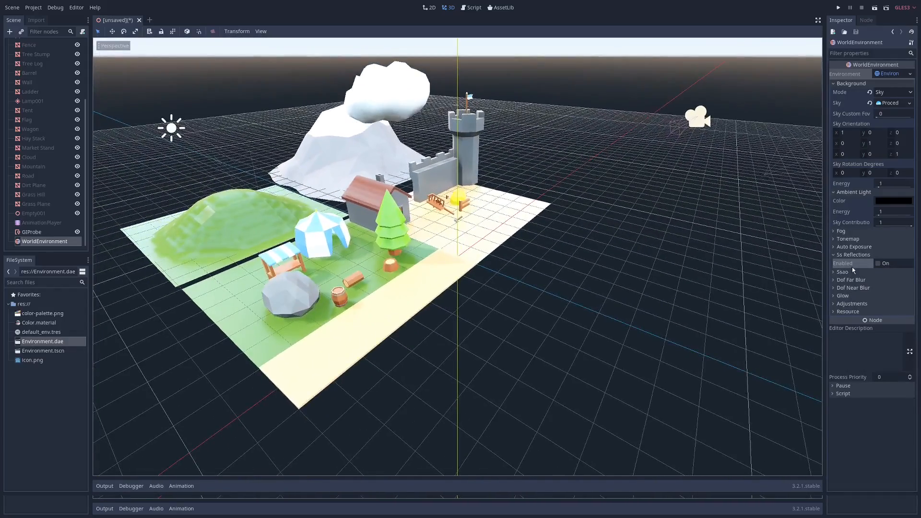
{"action": "left_click", "coordinate": [833, 256]}
- Enable SSAO on the environment and set its intensity to 2, checking the shading around the objects
{"action": "left_click", "coordinate": [834, 263]}
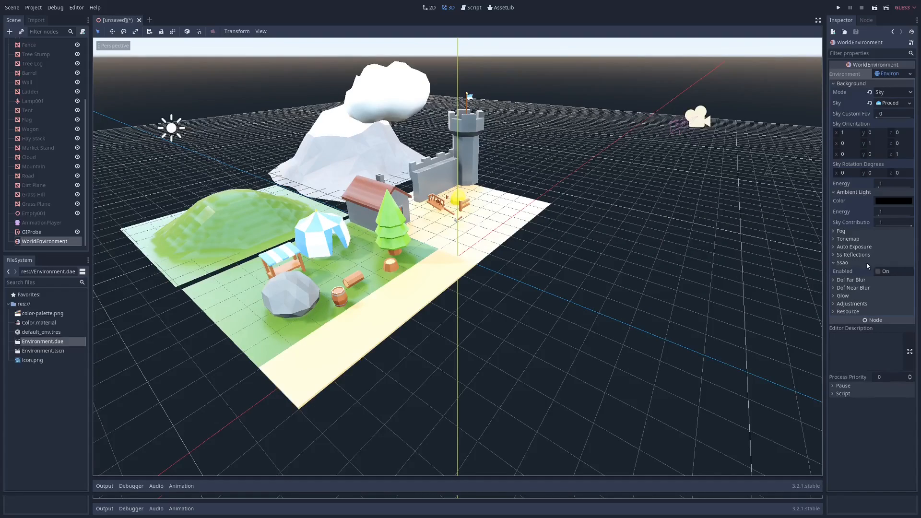
{"action": "left_click", "coordinate": [879, 273]}
{"action": "middle_click_drag", "start_coordinate": [484, 248], "coordinate": [489, 240]}
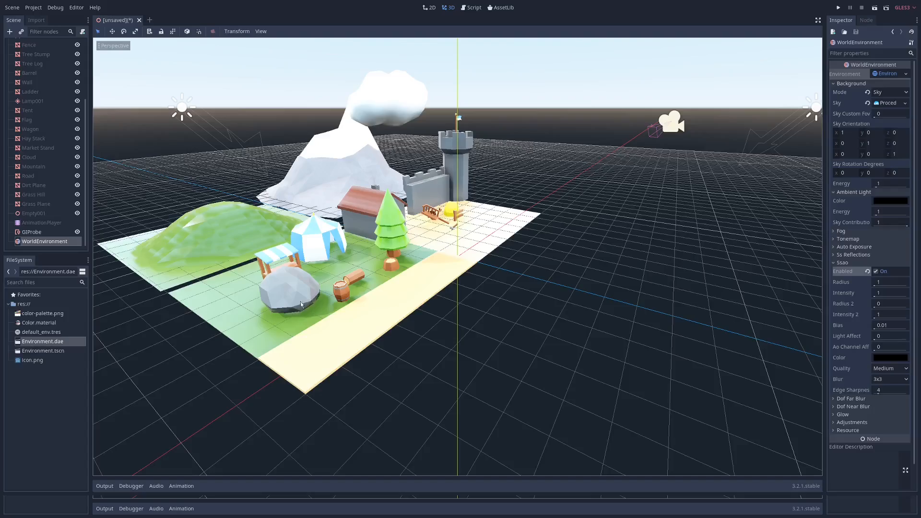
{"action": "middle_click_drag", "start_coordinate": [302, 309], "coordinate": [318, 302]}
{"action": "left_click", "coordinate": [875, 292]}
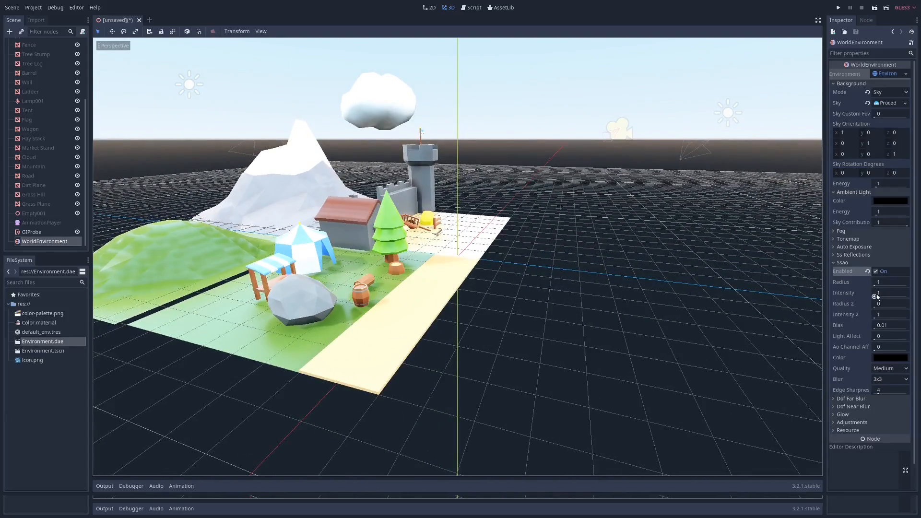
{"action": "key", "text": "Return"}
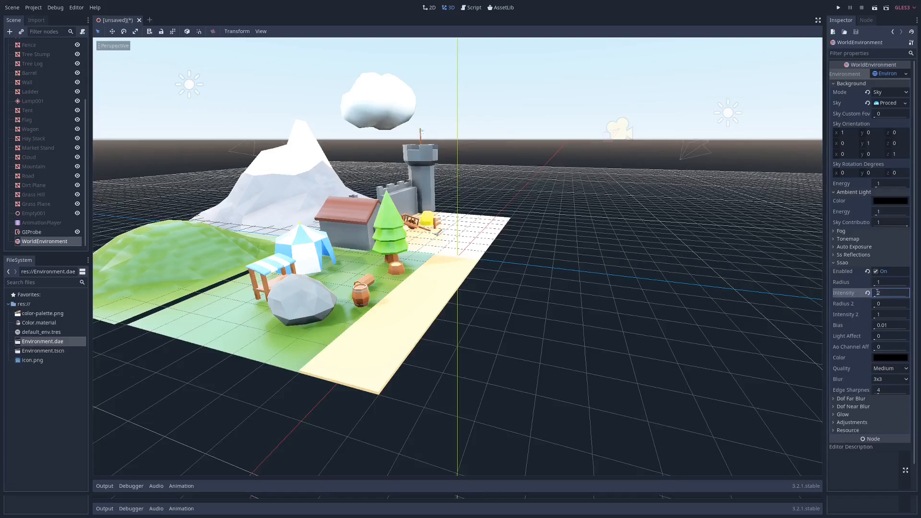
{"action": "mouse_move", "coordinate": [399, 308]}
{"action": "middle_mouse_down"}
{"action": "mouse_move", "coordinate": [380, 312]}
{"action": "mouse_move", "coordinate": [536, 336]}
{"action": "middle_mouse_up"}
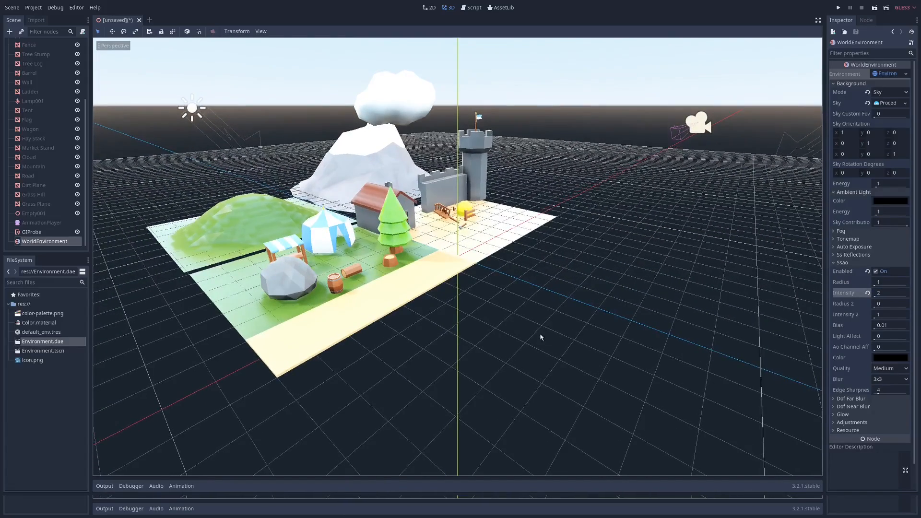
{"action": "left_click", "coordinate": [841, 263]}
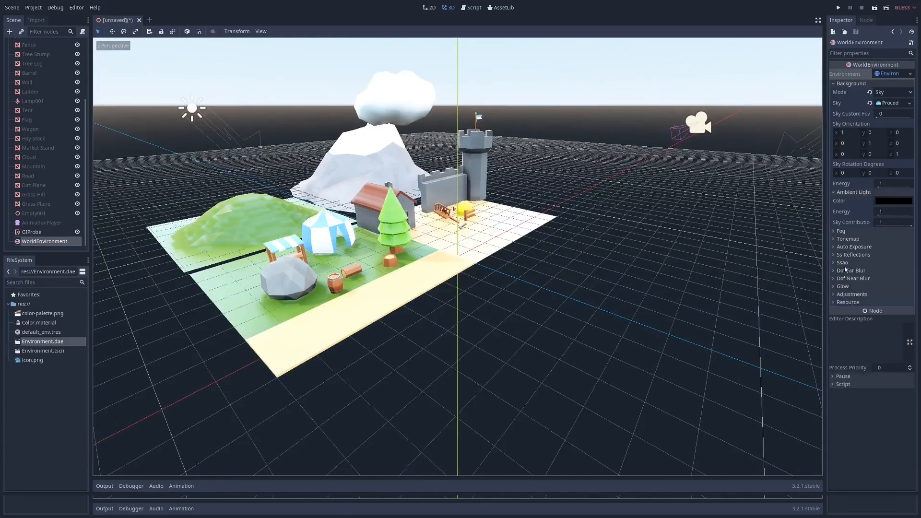
- Enable the depth-of-field far blur on the environment and inspect the blurred background up close
{"action": "left_click", "coordinate": [851, 271]}
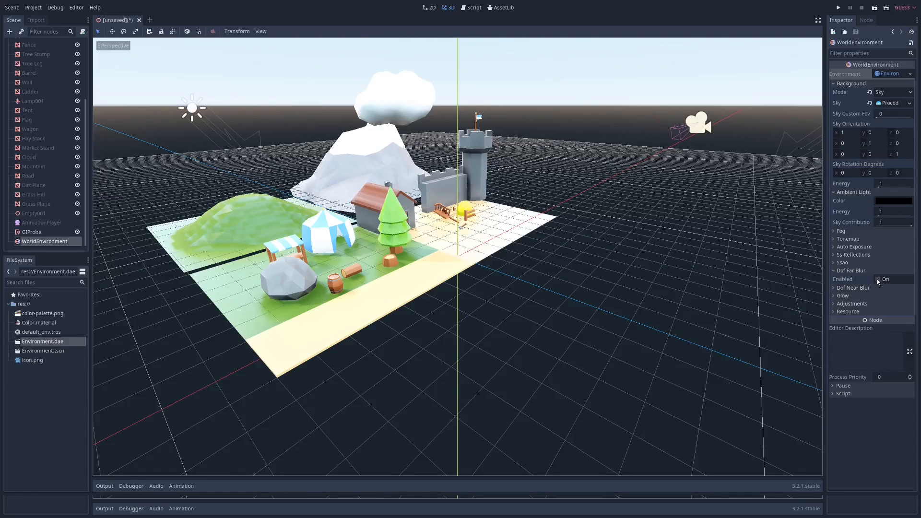
{"action": "left_click", "coordinate": [878, 280]}
{"action": "scroll", "coordinate": [567, 239], "scroll_direction": "up", "scroll_amount": 3}
{"action": "mouse_move", "coordinate": [576, 258]}
{"action": "middle_mouse_down"}
{"action": "mouse_move", "coordinate": [654, 240]}
{"action": "mouse_move", "coordinate": [588, 240]}
{"action": "mouse_move", "coordinate": [574, 257]}
{"action": "middle_mouse_up"}
{"action": "scroll", "coordinate": [574, 258], "scroll_direction": "up", "scroll_amount": 5}
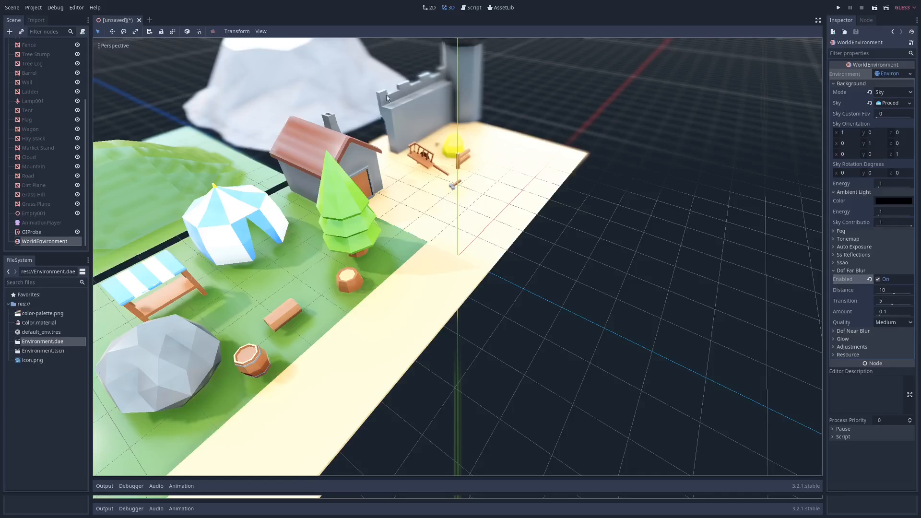
- Try a depth-of-field far blur distance of 25 and check the scene's sharpness from farther away
{"action": "scroll", "coordinate": [488, 243], "scroll_direction": "down", "scroll_amount": 4}
{"action": "middle_click_drag", "start_coordinate": [426, 269], "coordinate": [438, 259]}
{"action": "scroll", "coordinate": [440, 262], "scroll_direction": "down", "scroll_amount": 5}
{"action": "scroll", "coordinate": [469, 266], "scroll_direction": "up", "scroll_amount": 5}
{"action": "left_click", "coordinate": [882, 290]}
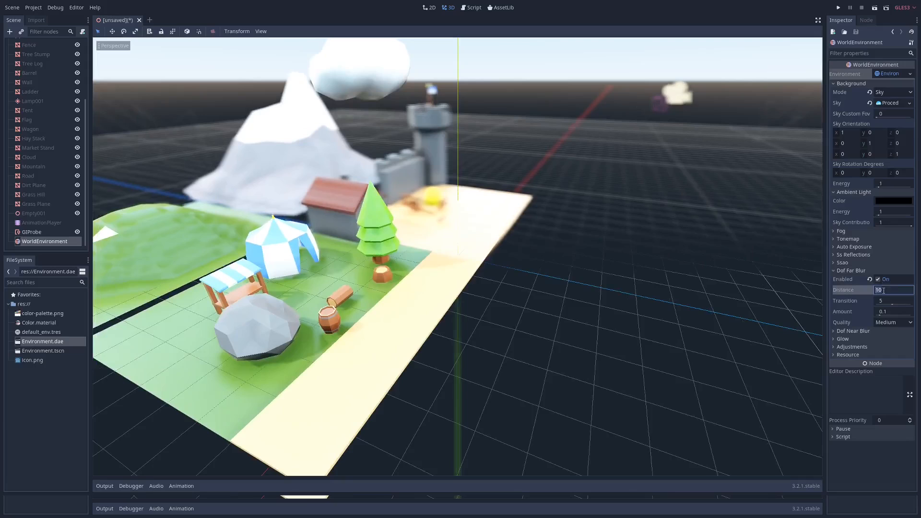
{"action": "type", "text": "25"}
{"action": "key", "text": "Return"}
{"action": "middle_click_drag", "start_coordinate": [536, 220], "coordinate": [520, 214]}
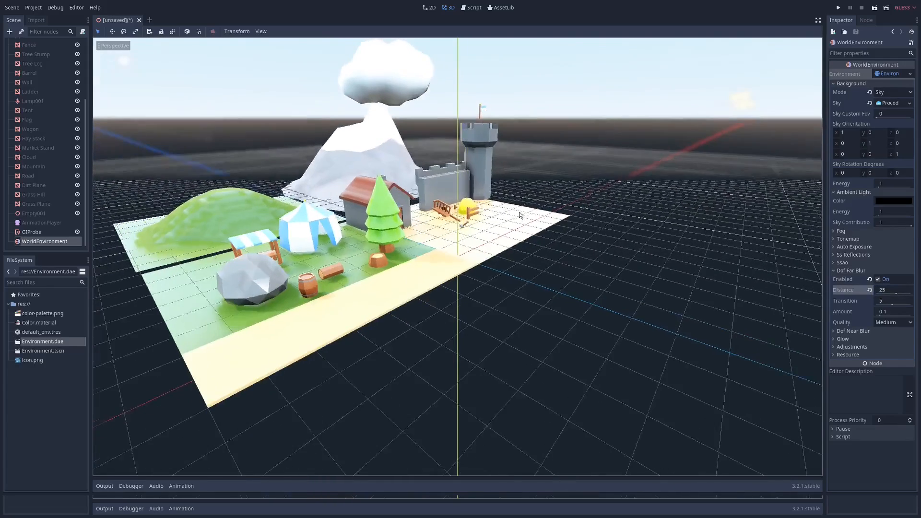
- Try a far blur distance of 2 and inspect the blur close to the tree and stump
{"action": "left_click", "coordinate": [893, 291]}
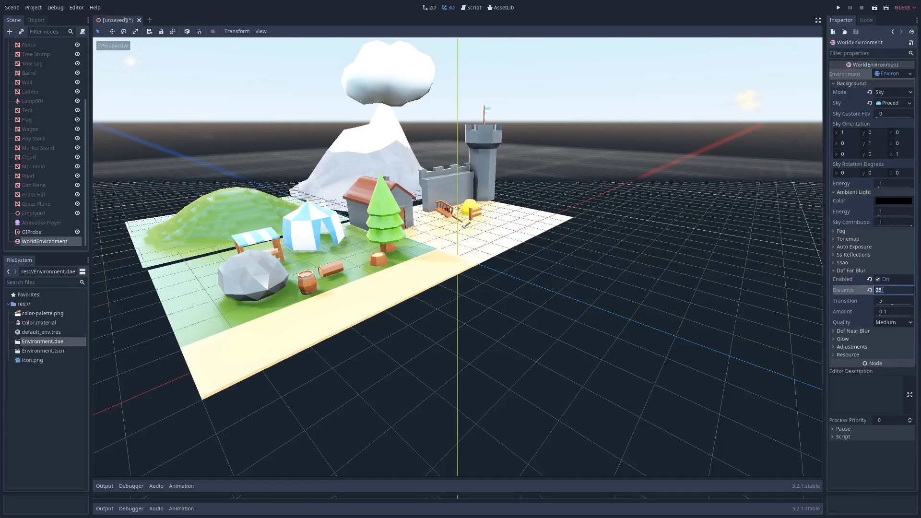
{"action": "type", "text": "2"}
{"action": "key", "text": "Return"}
{"action": "scroll", "coordinate": [438, 272], "scroll_direction": "up", "scroll_amount": 5}
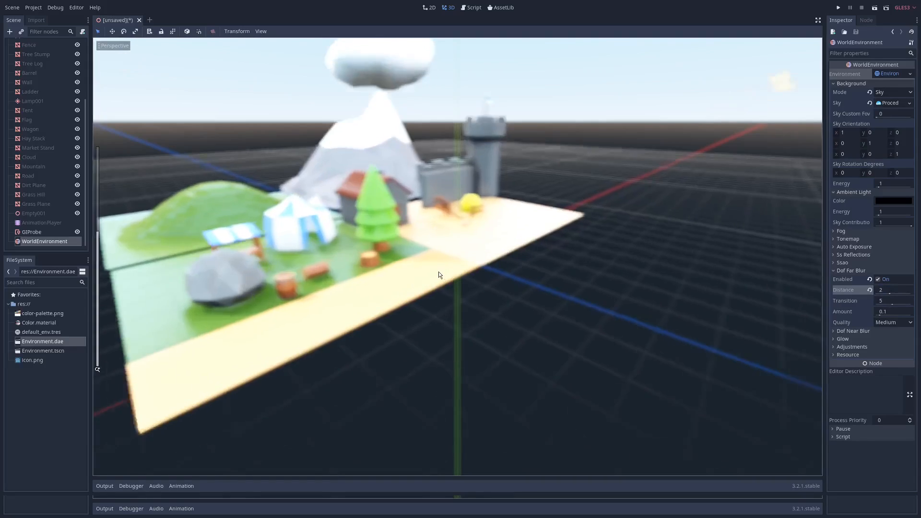
{"action": "scroll", "coordinate": [439, 271], "scroll_direction": "up", "scroll_amount": 2}
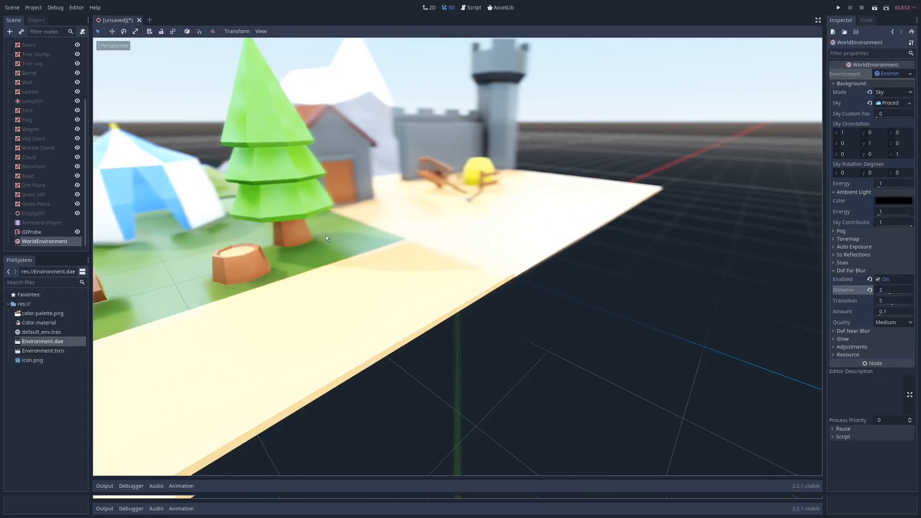
{"action": "middle_click_drag", "start_coordinate": [323, 234], "coordinate": [358, 239]}
- Turn off the environment's depth-of-field far blur and close its settings
{"action": "left_click", "coordinate": [878, 279]}
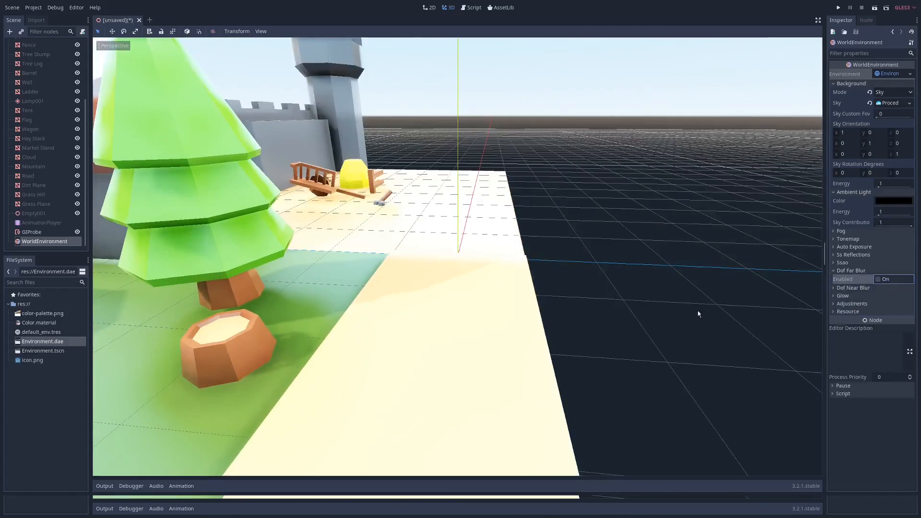
{"action": "scroll", "coordinate": [426, 309], "scroll_direction": "down", "scroll_amount": 10}
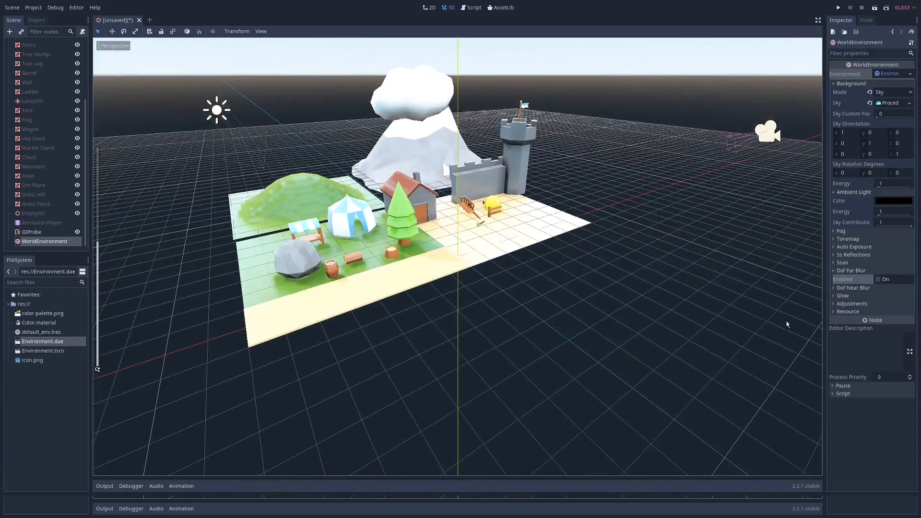
{"action": "left_click", "coordinate": [837, 270]}
- Enable glow on the environment and inspect it around the bright parts of the scene
{"action": "left_click", "coordinate": [835, 286]}
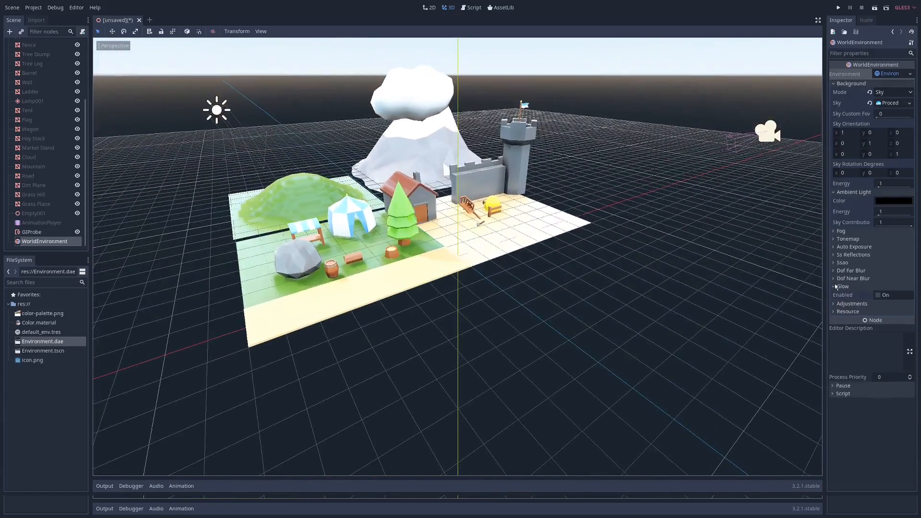
{"action": "left_click", "coordinate": [877, 295]}
{"action": "middle_click_drag", "start_coordinate": [447, 250], "coordinate": [474, 227]}
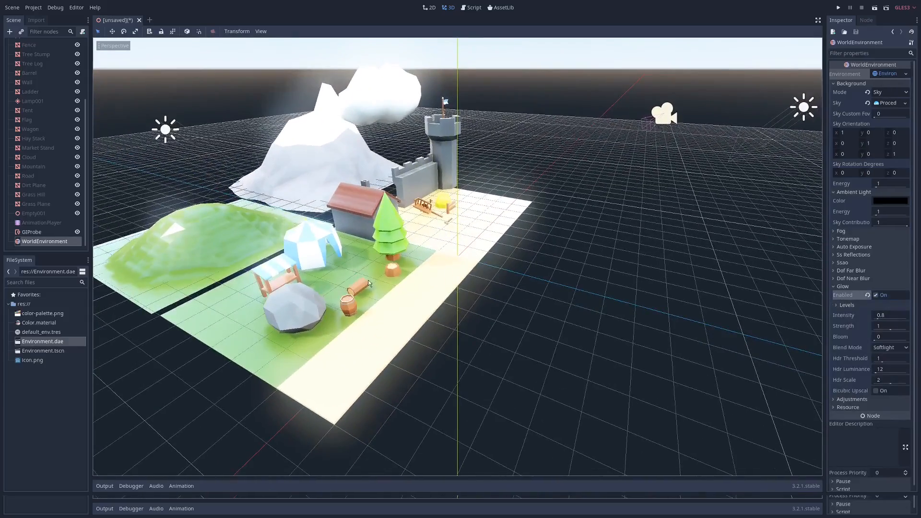
{"action": "middle_click_drag", "start_coordinate": [374, 284], "coordinate": [617, 334]}
- Compare the Additive, Screen, Softlight and Replace glow blend modes, ending back on Softlight
{"action": "left_click", "coordinate": [889, 348]}
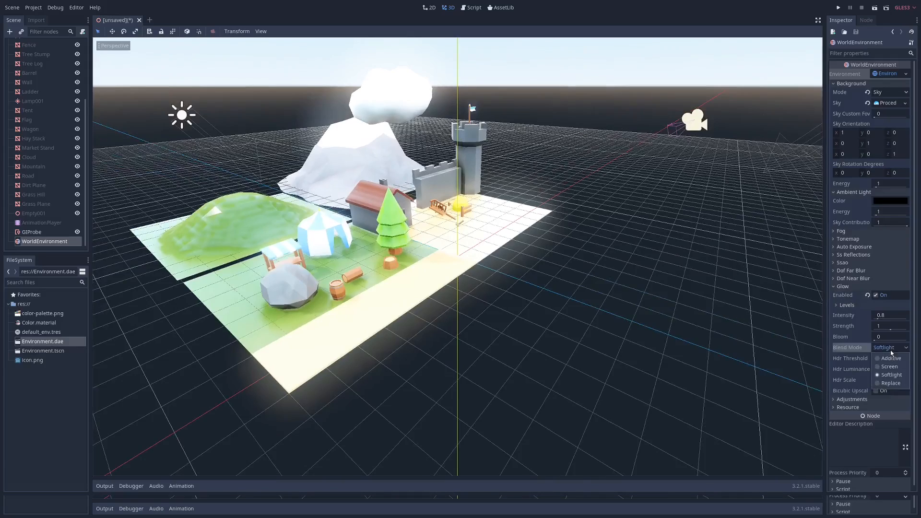
{"action": "left_click", "coordinate": [888, 359]}
{"action": "left_click", "coordinate": [890, 348]}
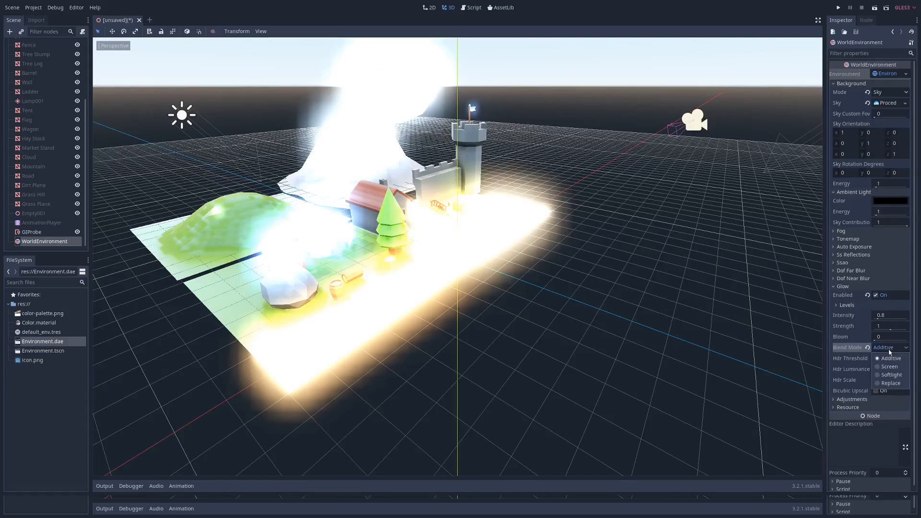
{"action": "left_click", "coordinate": [887, 367]}
{"action": "left_click", "coordinate": [890, 348]}
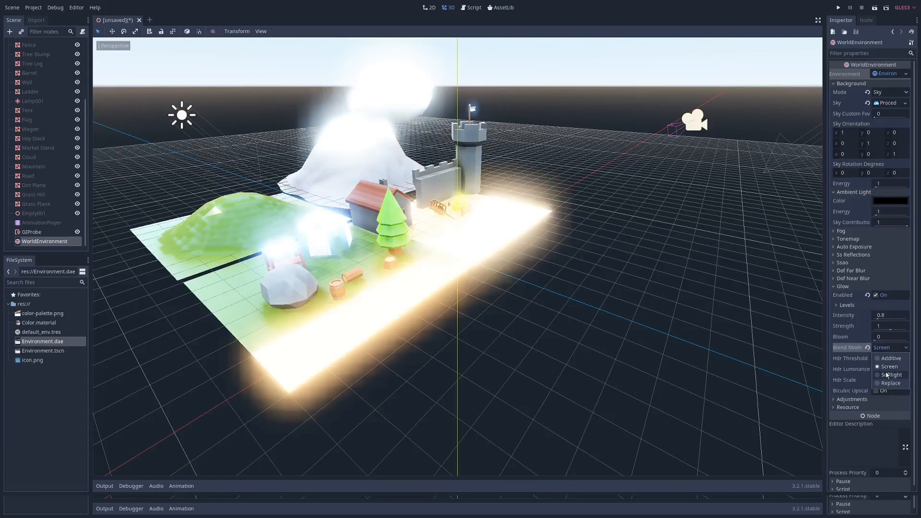
{"action": "left_click", "coordinate": [887, 373]}
{"action": "left_click", "coordinate": [889, 348]}
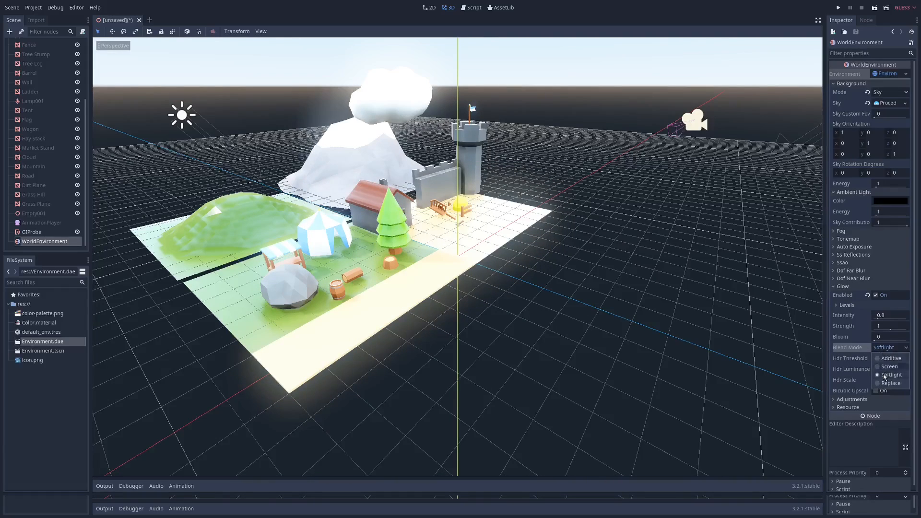
{"action": "left_click", "coordinate": [887, 381]}
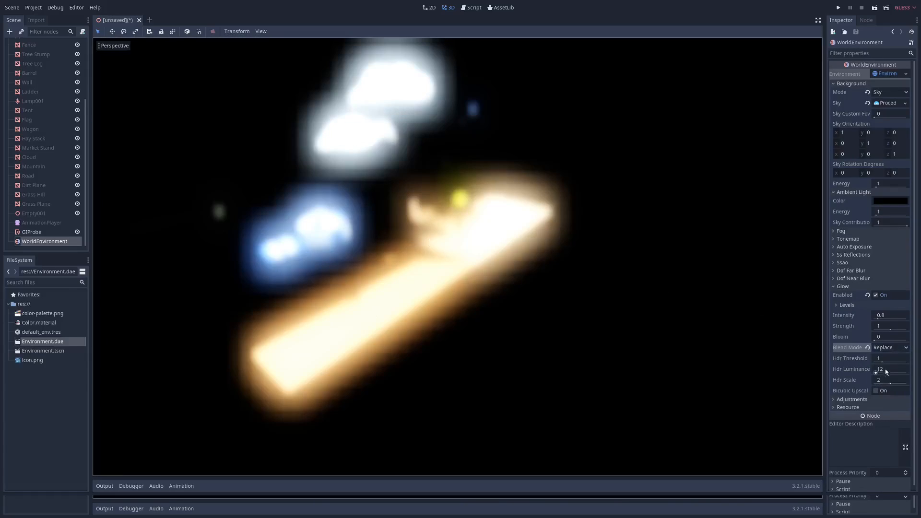
{"action": "left_click", "coordinate": [882, 350]}
{"action": "left_click", "coordinate": [884, 376]}
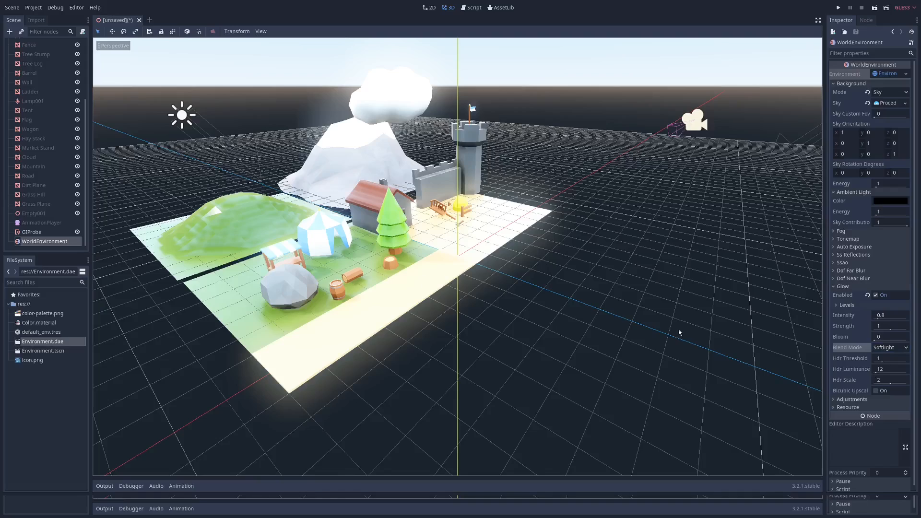
- Set the glow intensity to 0.6 and check the softer glow from several angles
{"action": "left_click", "coordinate": [882, 315]}
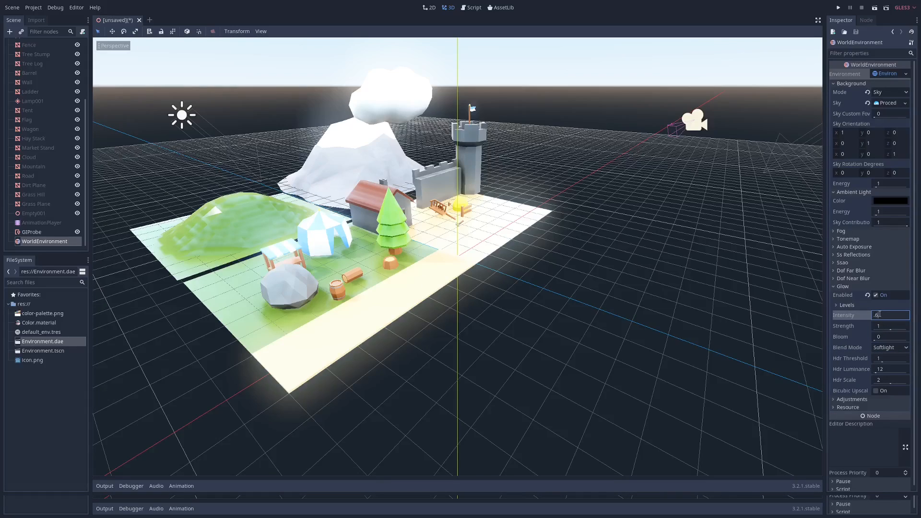
{"action": "key", "text": "Return"}
{"action": "middle_click_drag", "start_coordinate": [410, 272], "coordinate": [343, 283]}
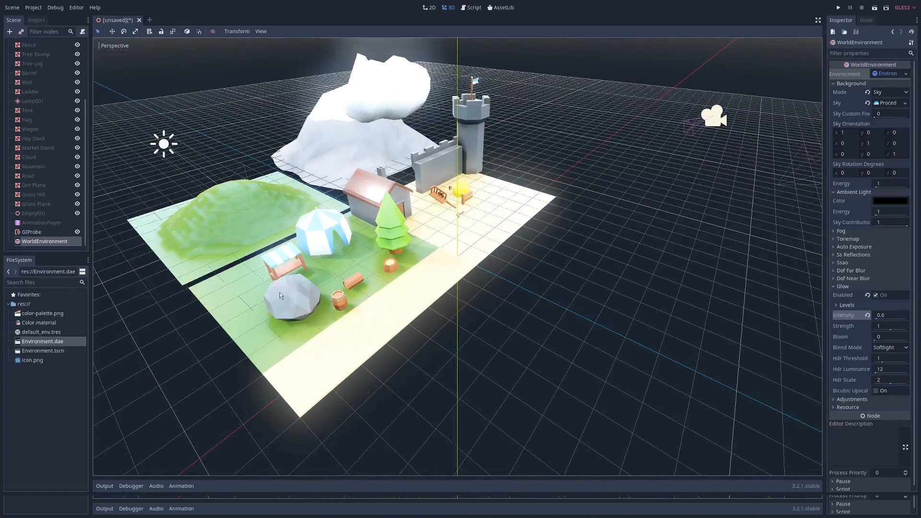
{"action": "middle_click_drag", "start_coordinate": [308, 318], "coordinate": [335, 328]}
{"action": "middle_click_drag", "start_coordinate": [393, 271], "coordinate": [527, 237]}
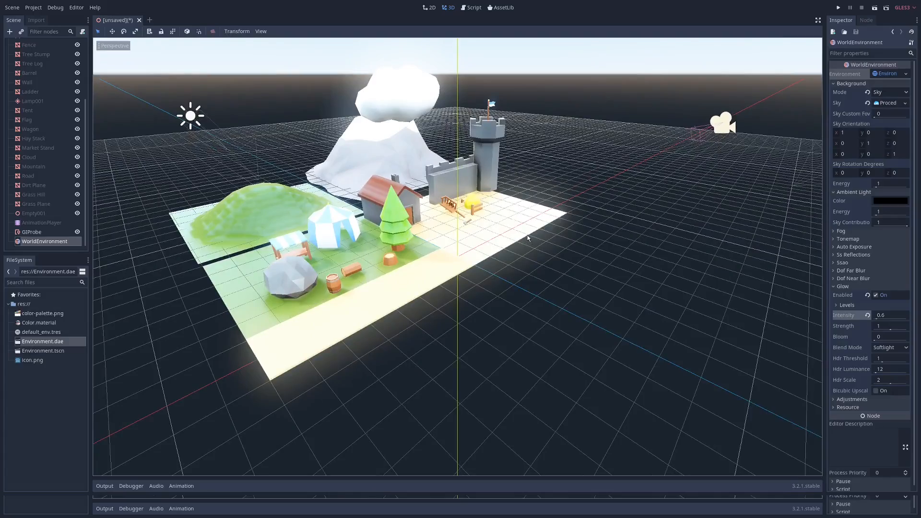
{"action": "scroll", "coordinate": [461, 259], "scroll_direction": "down", "scroll_amount": 5}
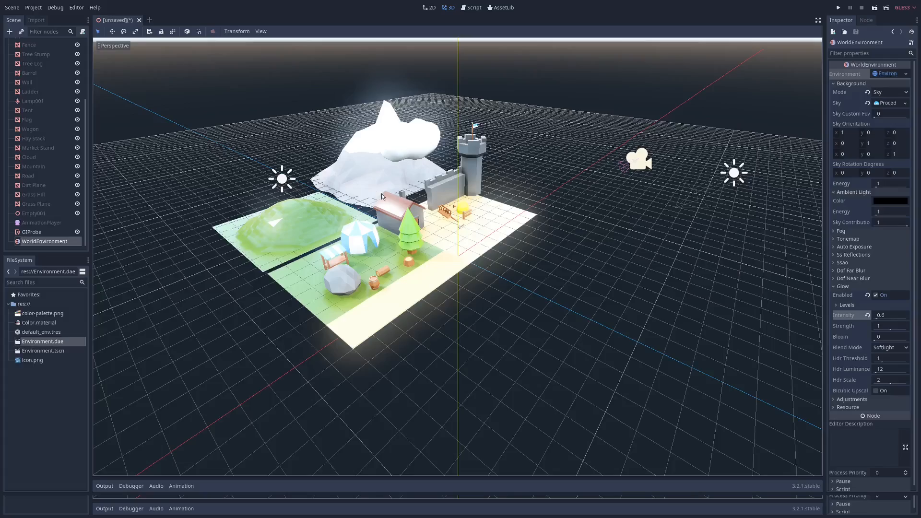
{"action": "mouse_move", "coordinate": [434, 230]}
{"action": "middle_mouse_down"}
{"action": "mouse_move", "coordinate": [463, 231]}
{"action": "mouse_move", "coordinate": [442, 227]}
{"action": "mouse_move", "coordinate": [429, 249]}
{"action": "mouse_move", "coordinate": [420, 240]}
{"action": "middle_mouse_up"}
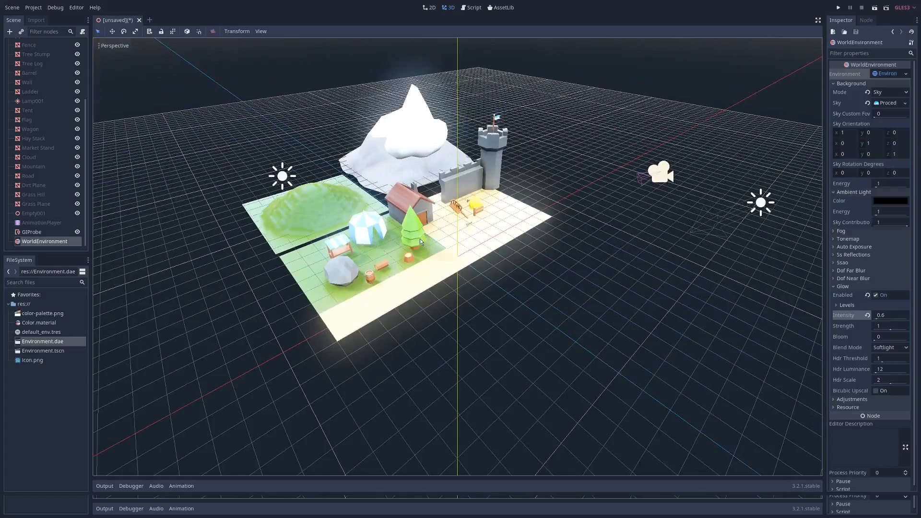